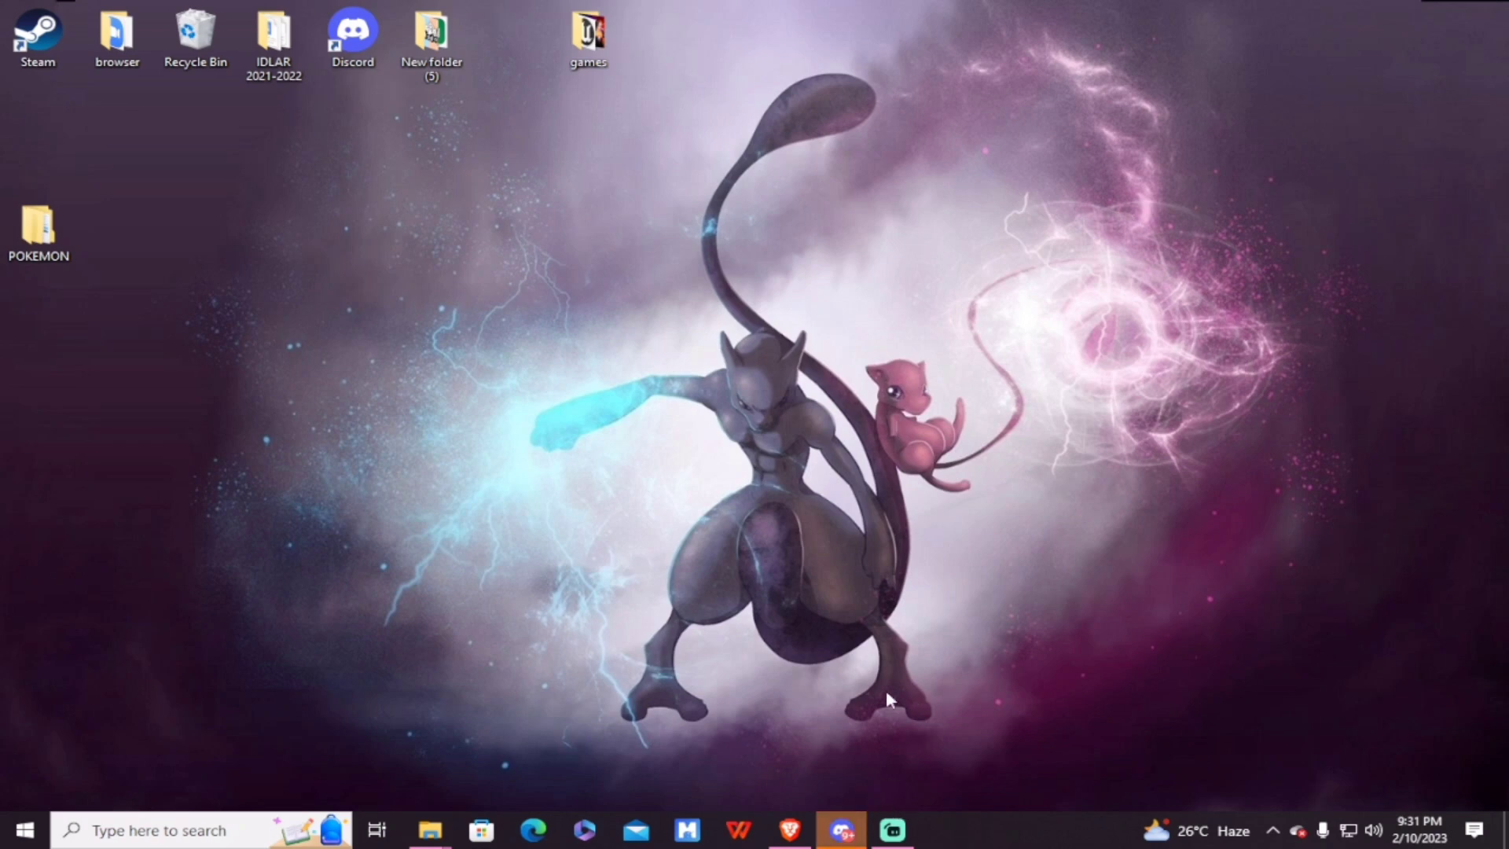
Step: Switch to the browser, open the PokeCommunity Pokémon Infinite Fusion thread and follow its Version 5.1 MEGA download link
left_click(794, 830)
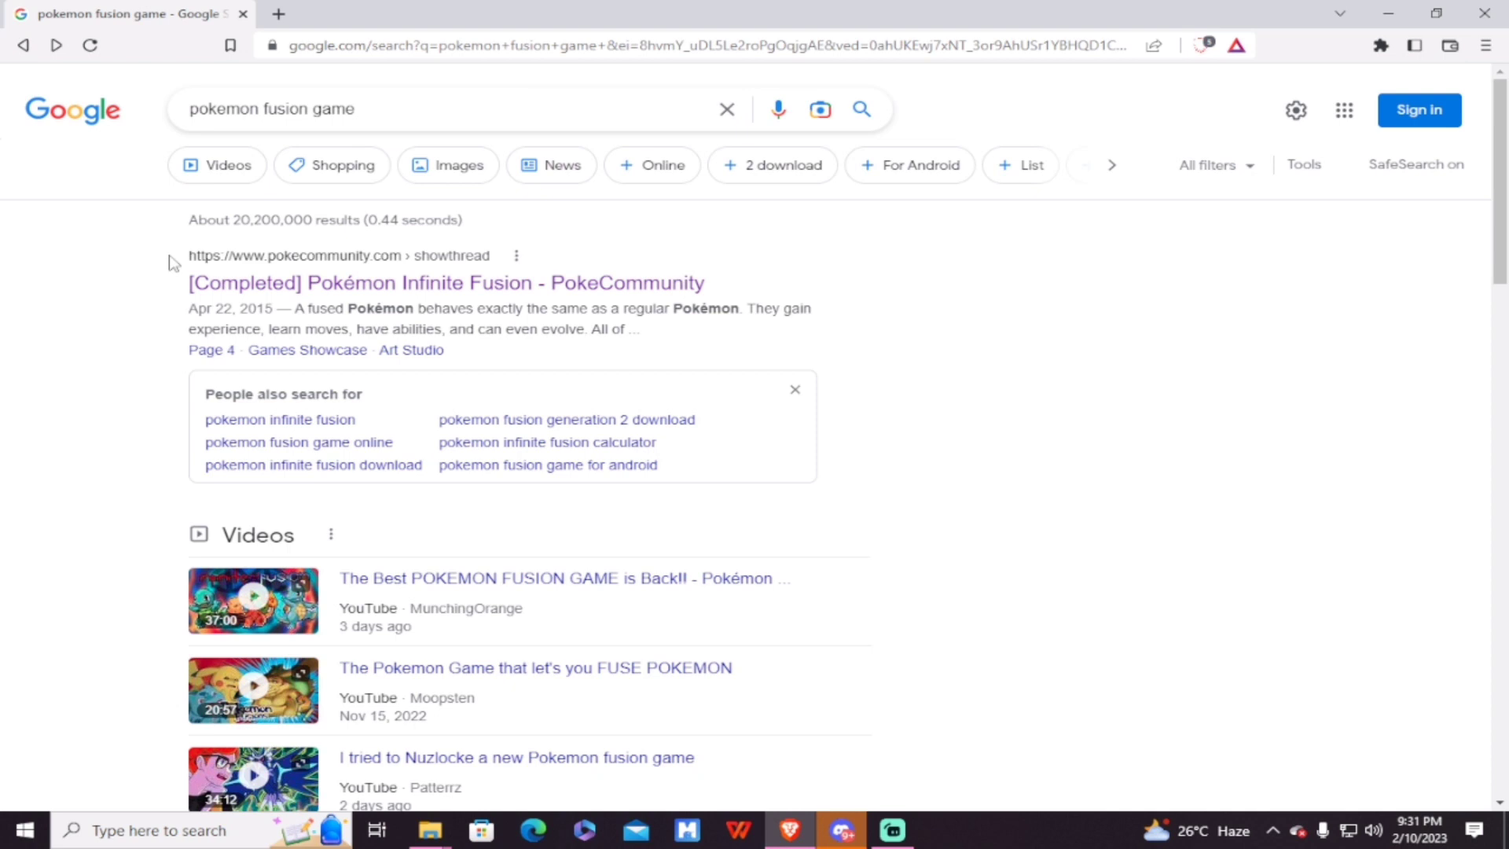
left_click(349, 284)
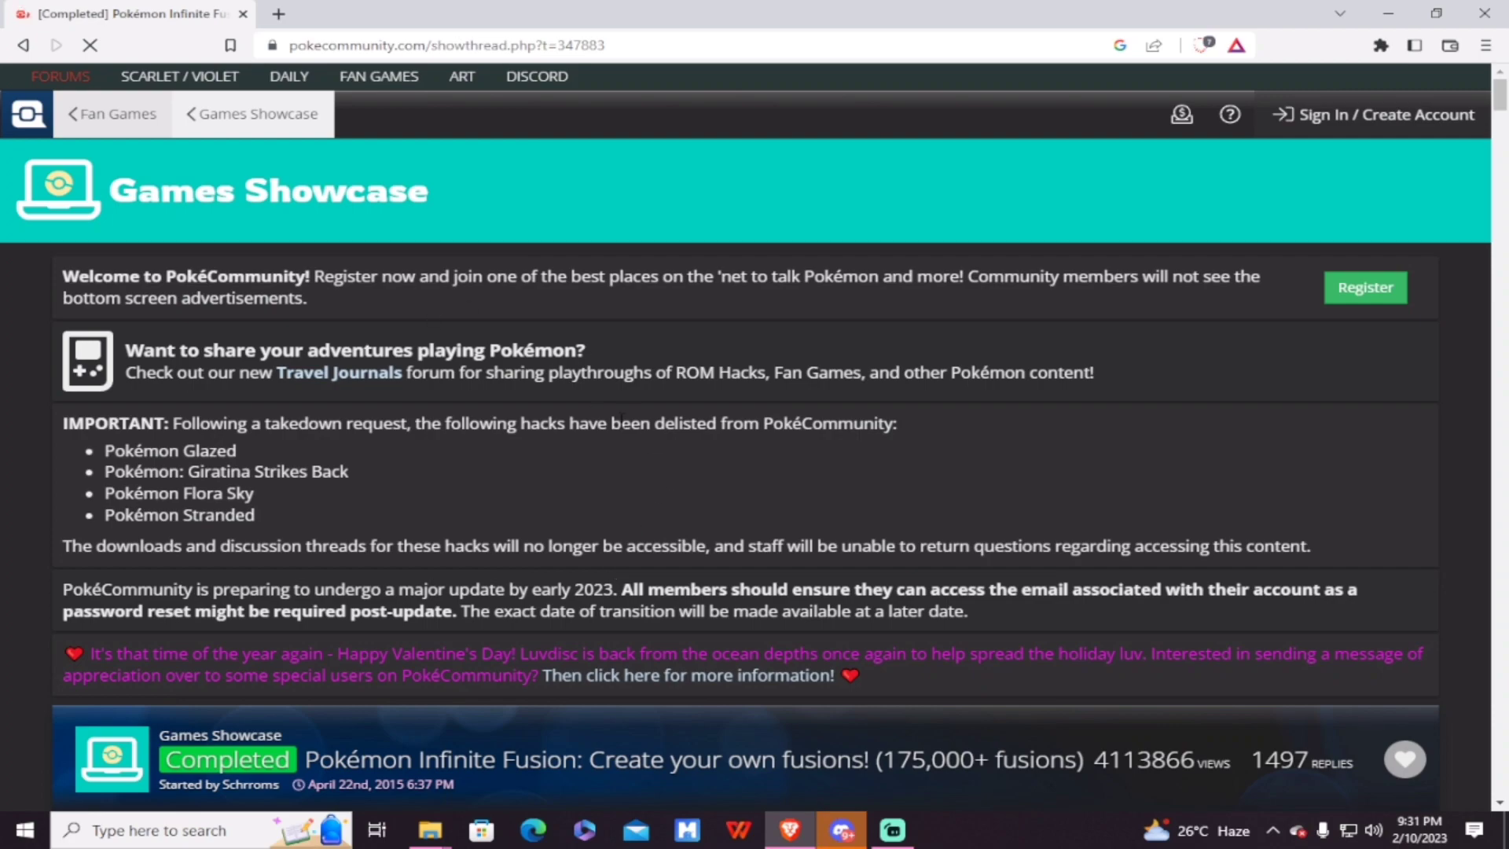
scroll(697, 422, "down", 8)
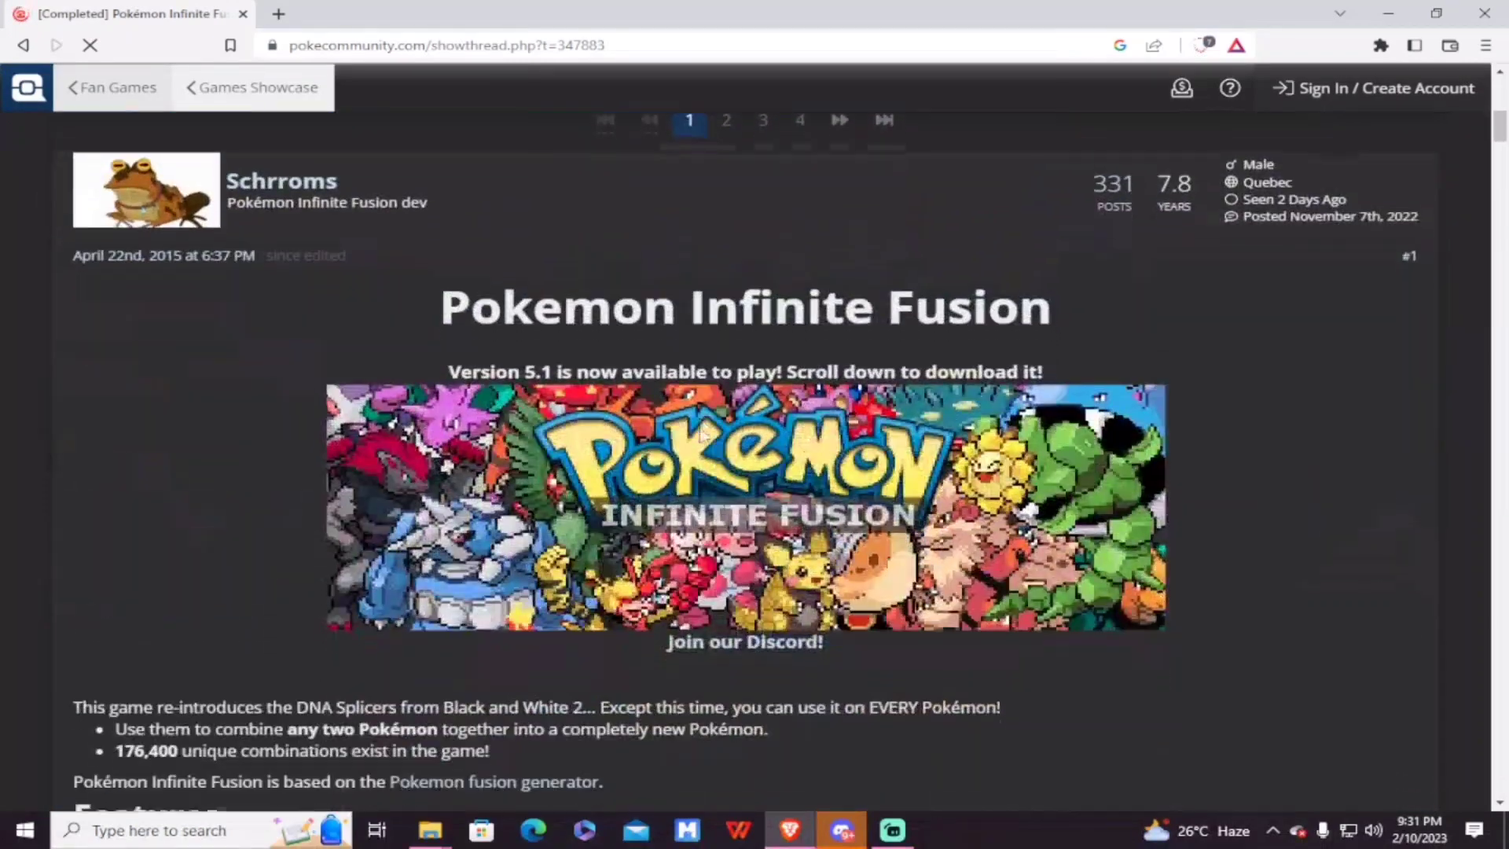
scroll(701, 433, "down", 15)
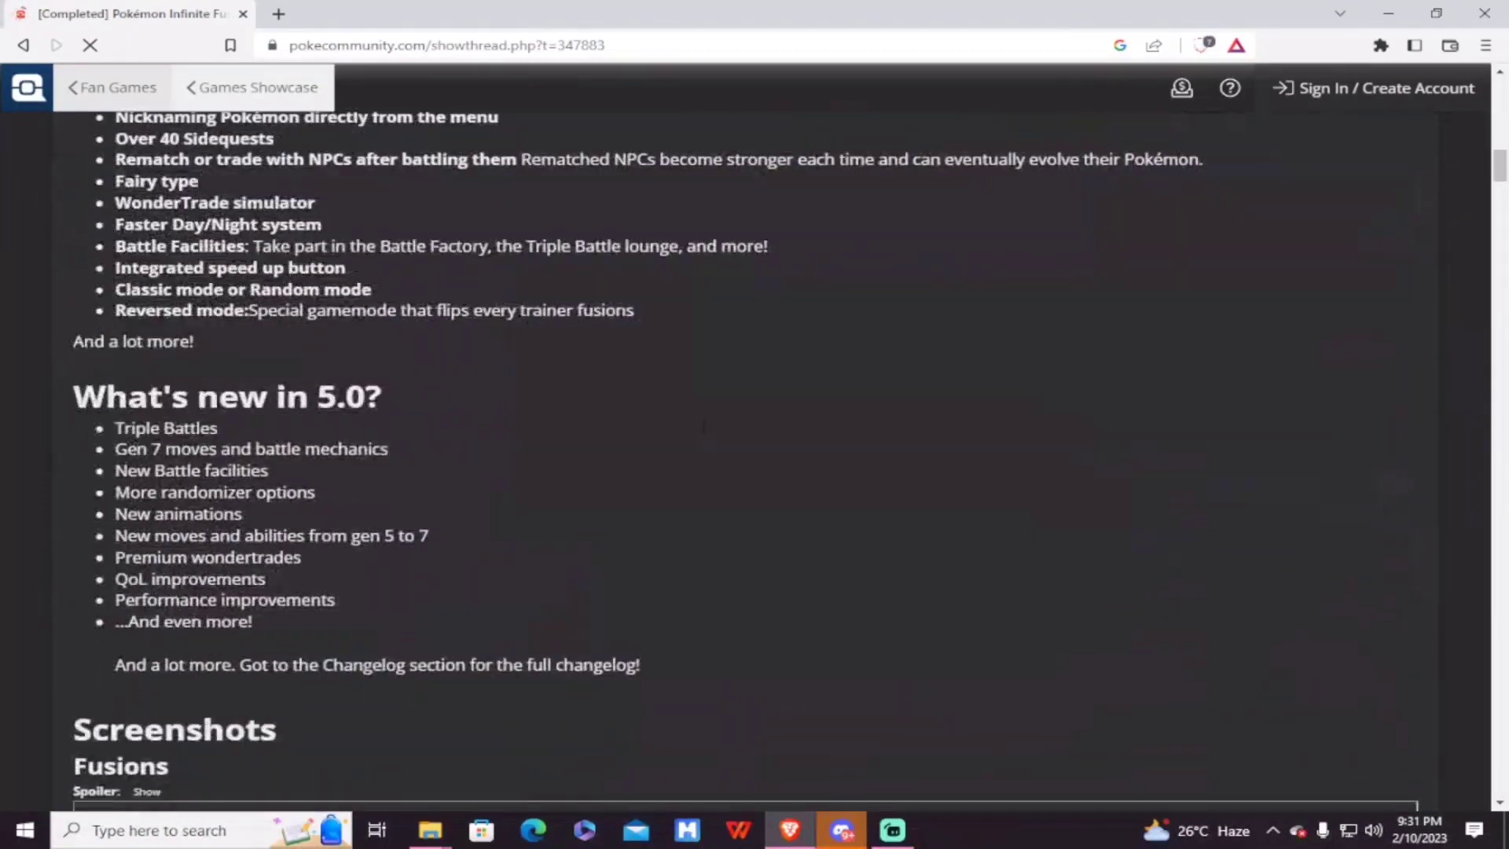
scroll(697, 429, "down", 8)
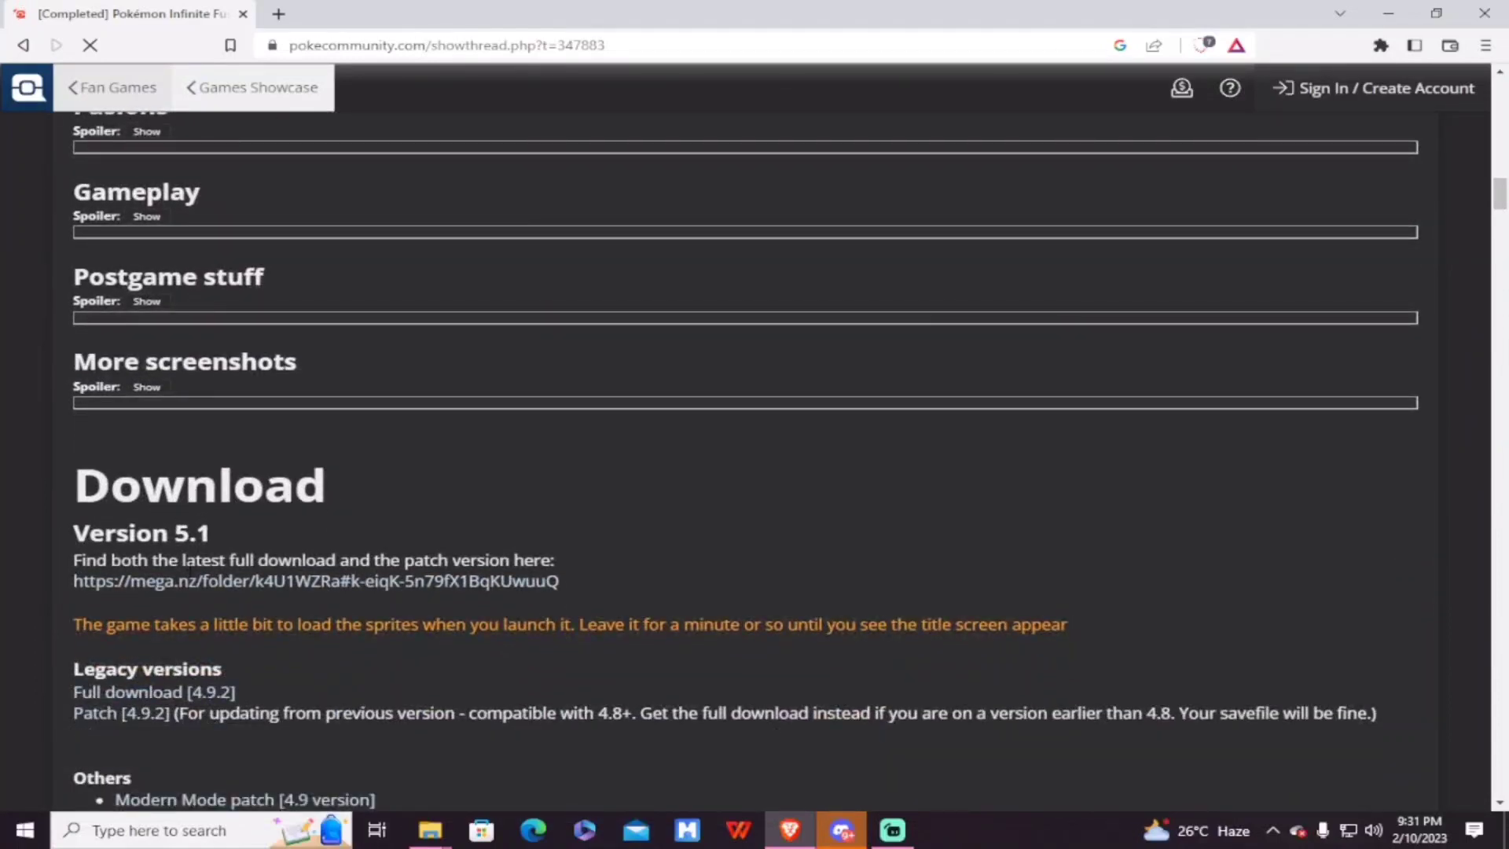
left_click(117, 583)
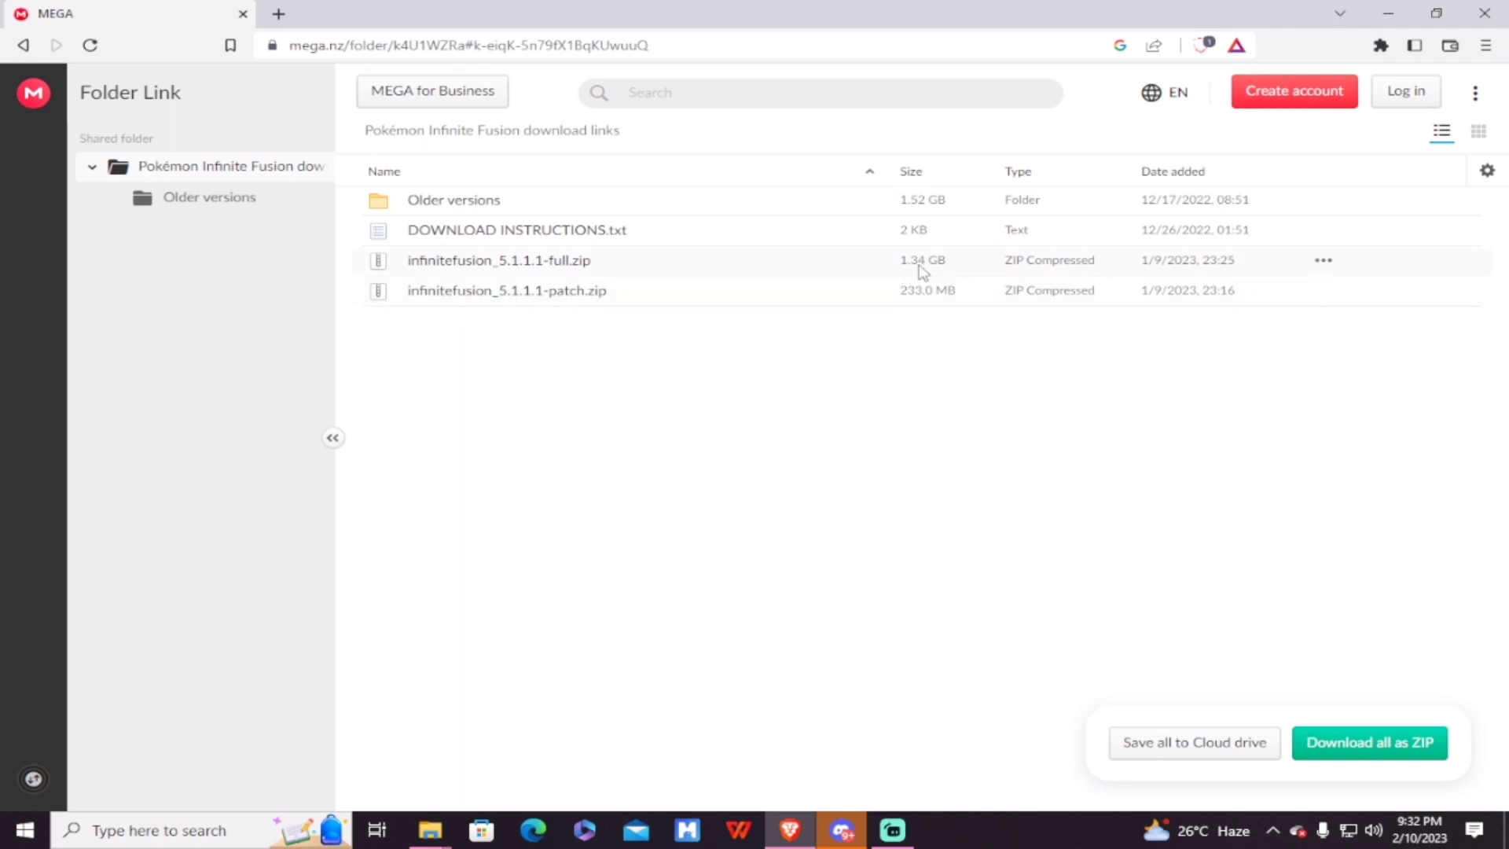
Step: Download infinitefusion_5.1.1.1-full.zip from the shared MEGA folder and dismiss the transfer list
left_click(763, 264)
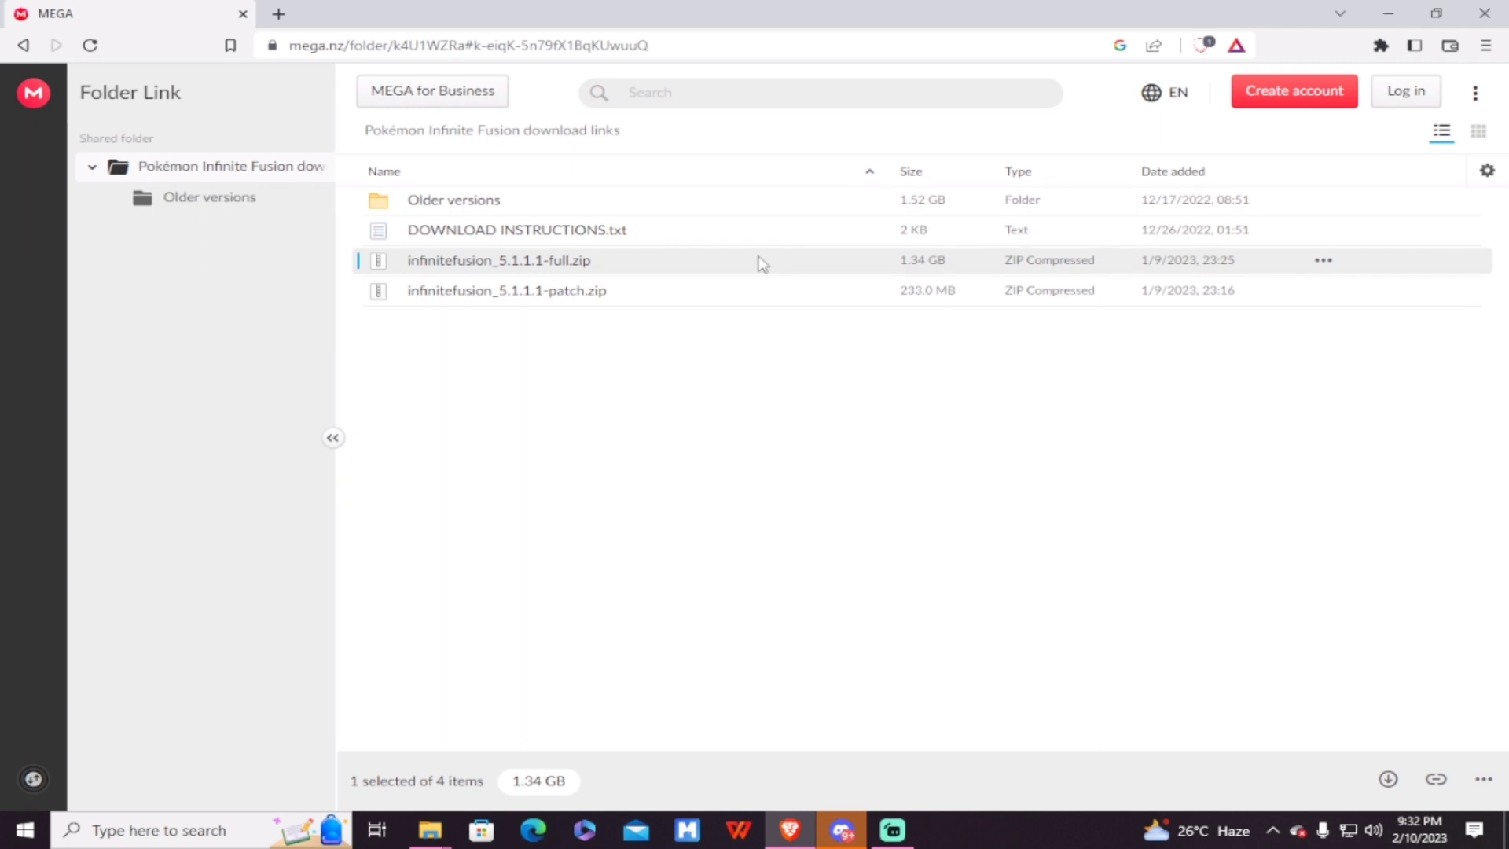
double_click(501, 264)
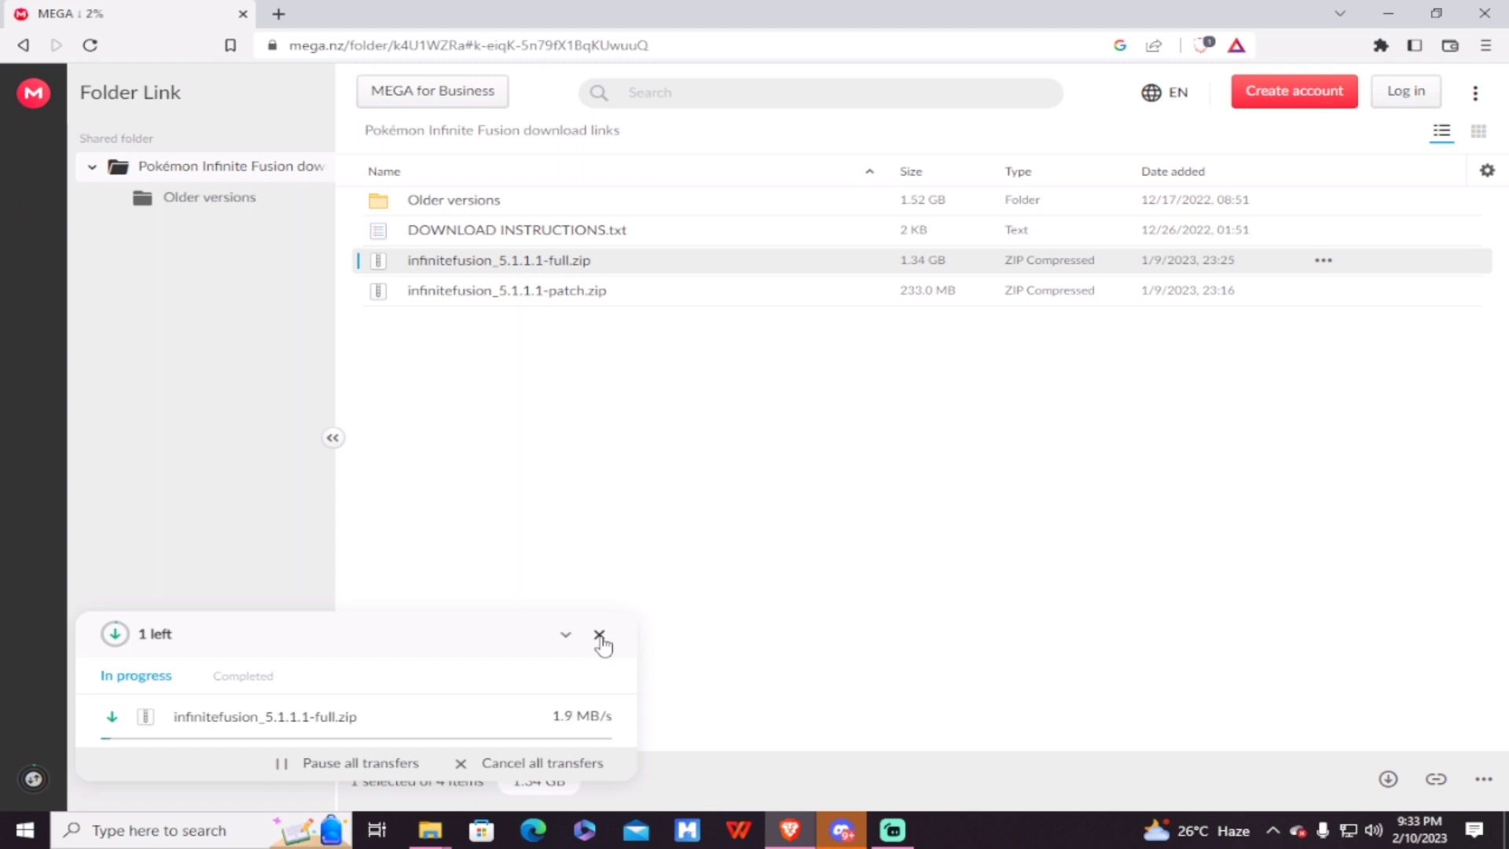
left_click(599, 636)
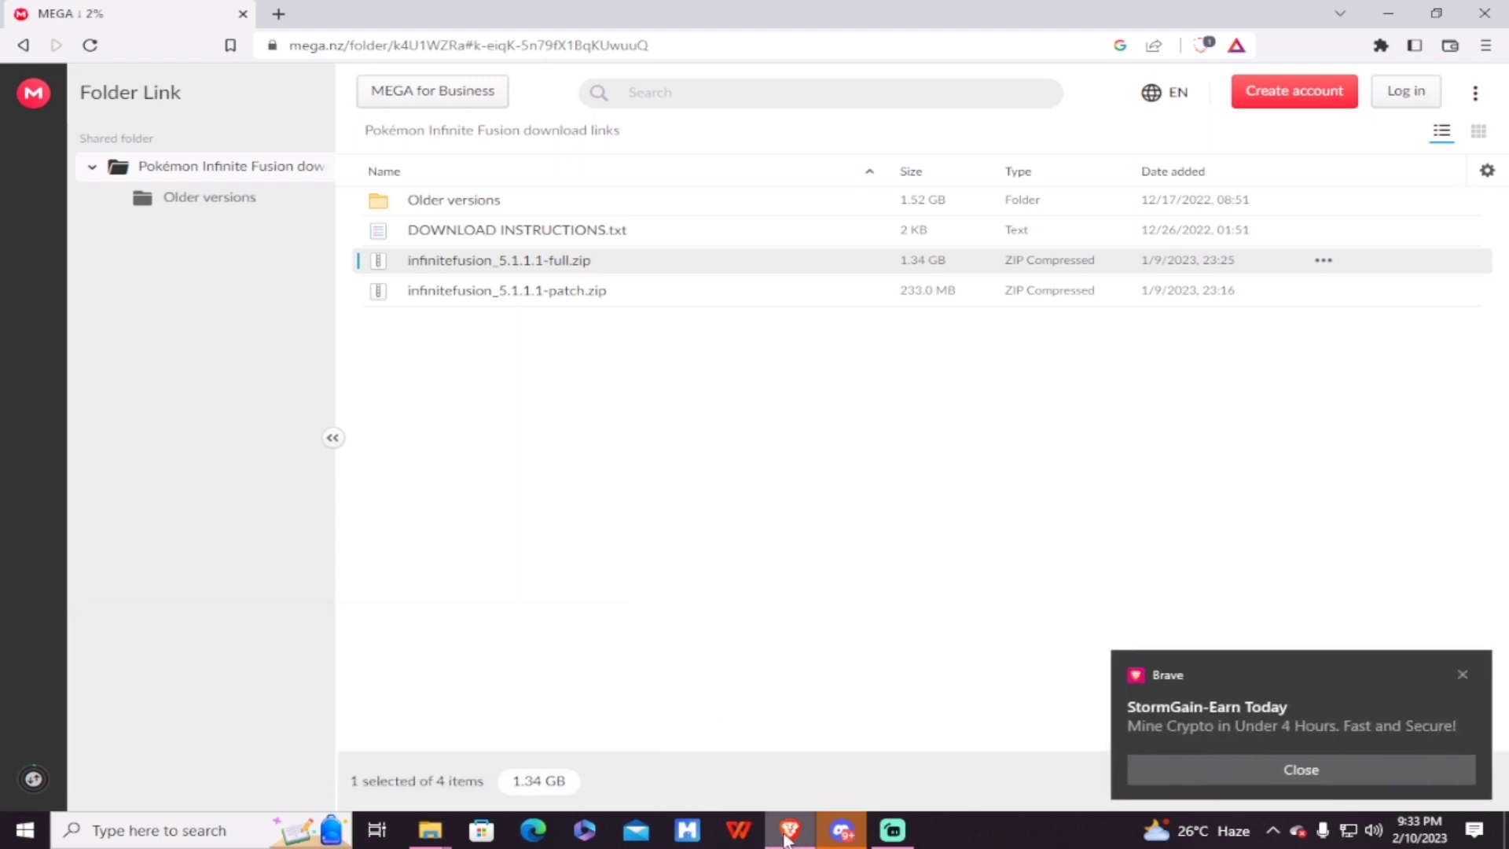
Step: Switch to Discord and try to download Sprite_Packs_1-85_December_2022.zip from the Pokémon Infinite Fusion server's downloads channel
left_click(844, 834)
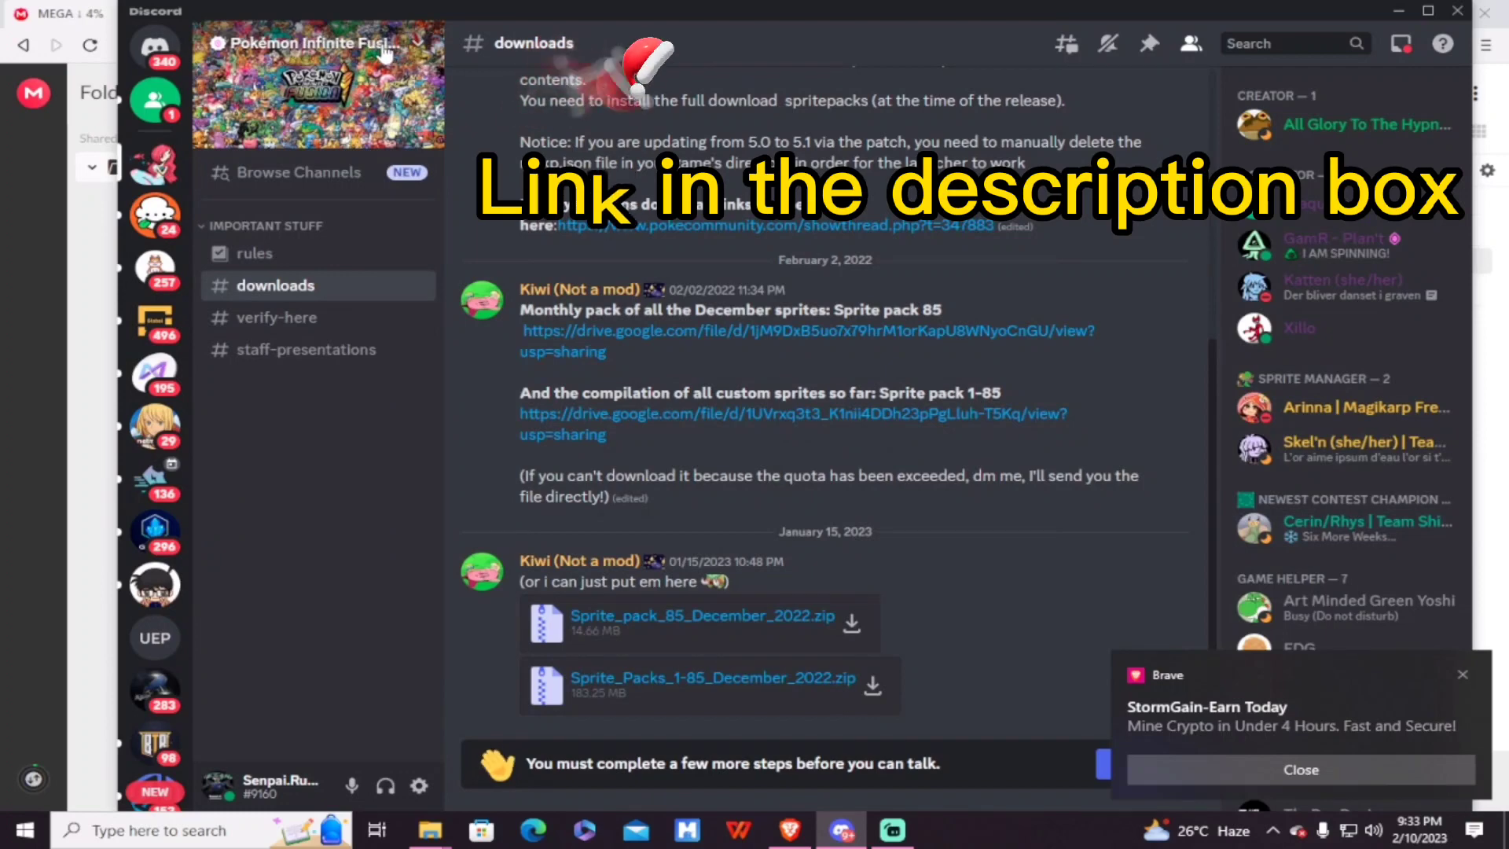
left_click(417, 44)
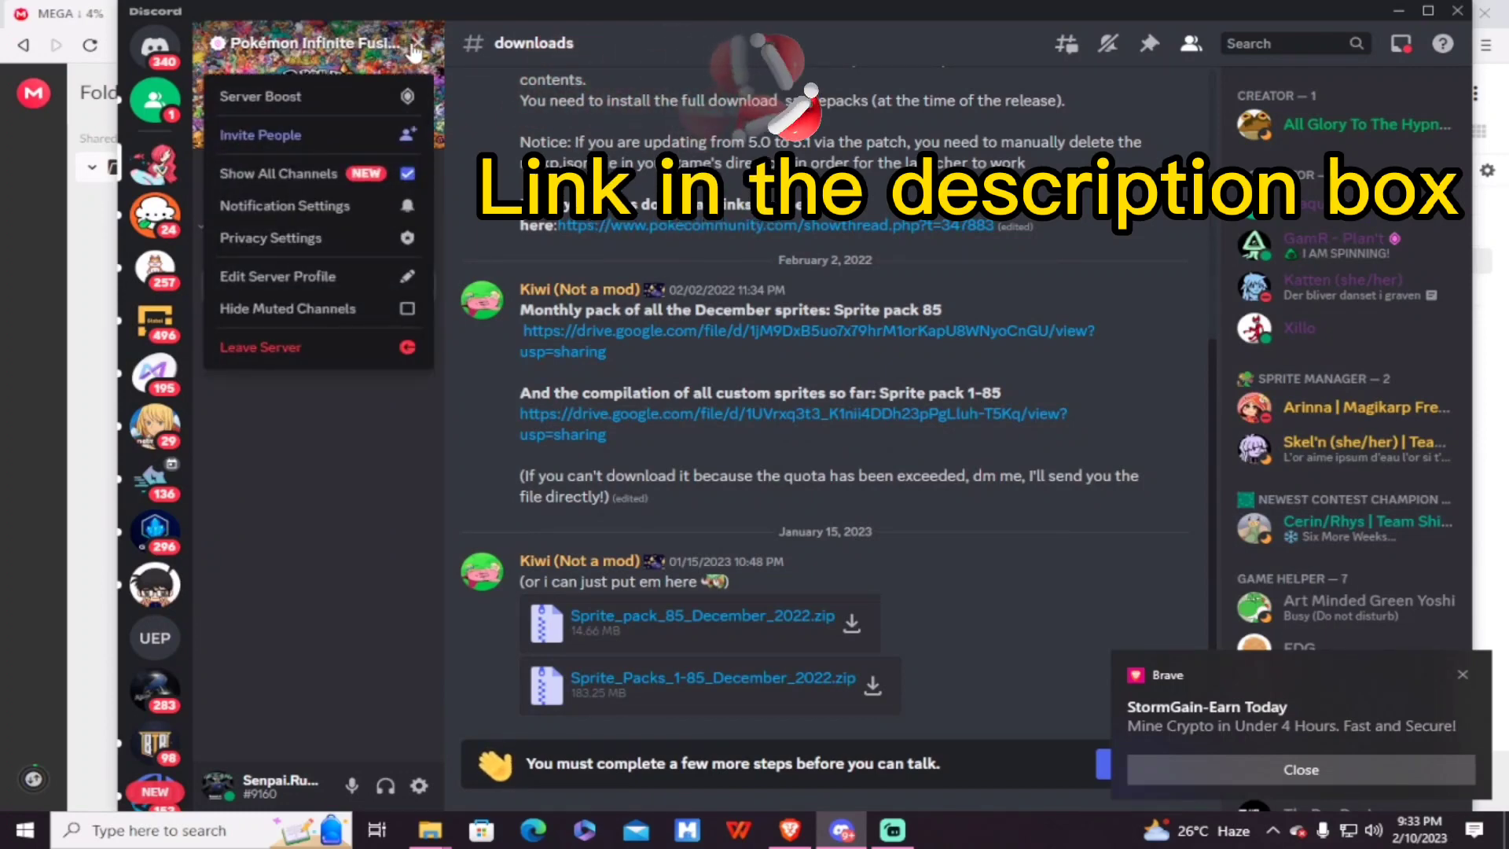
left_click(420, 48)
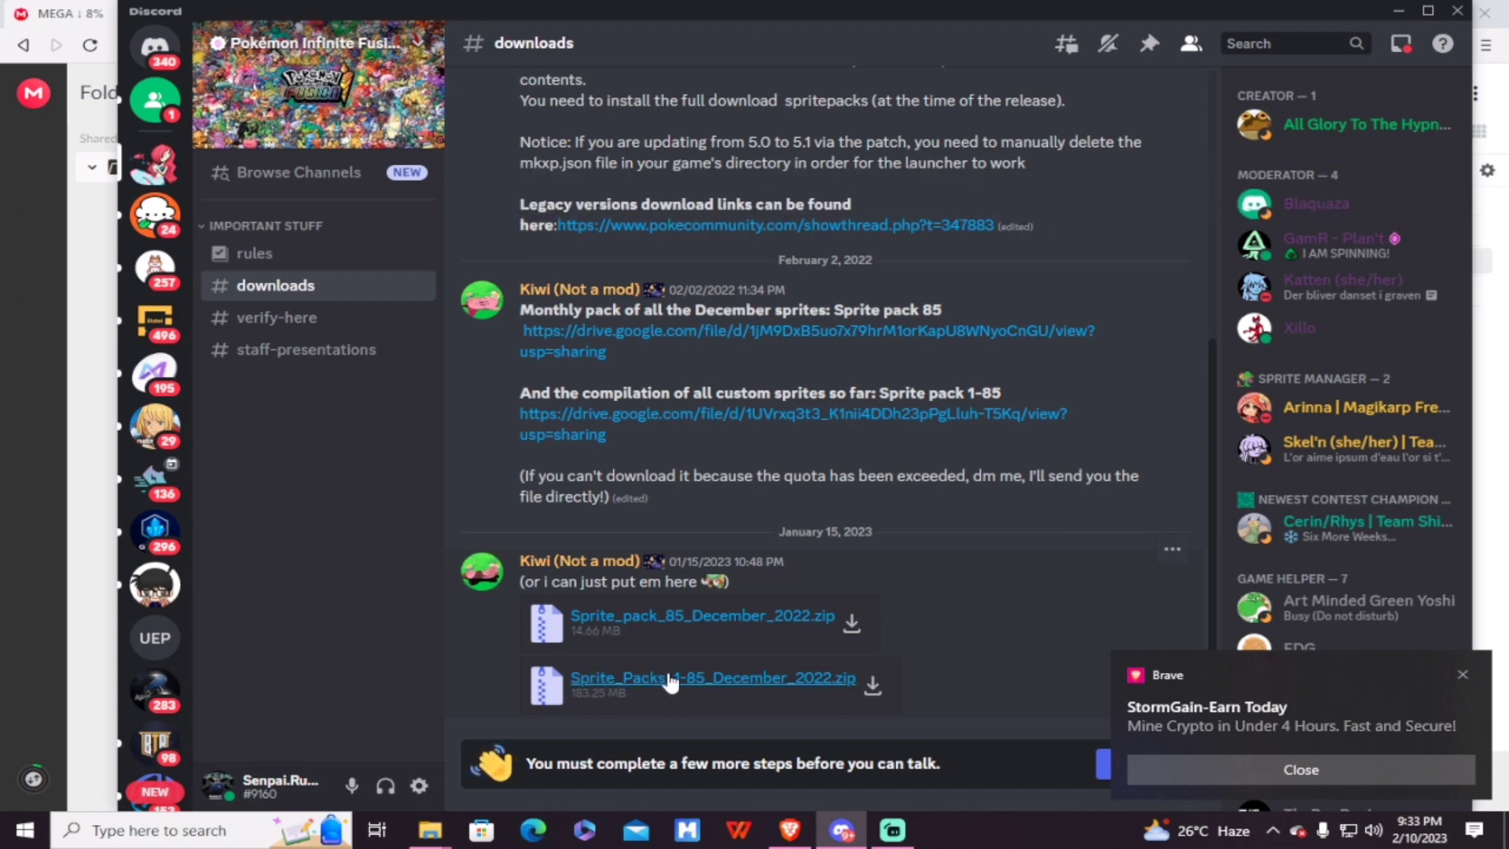
left_click(831, 682)
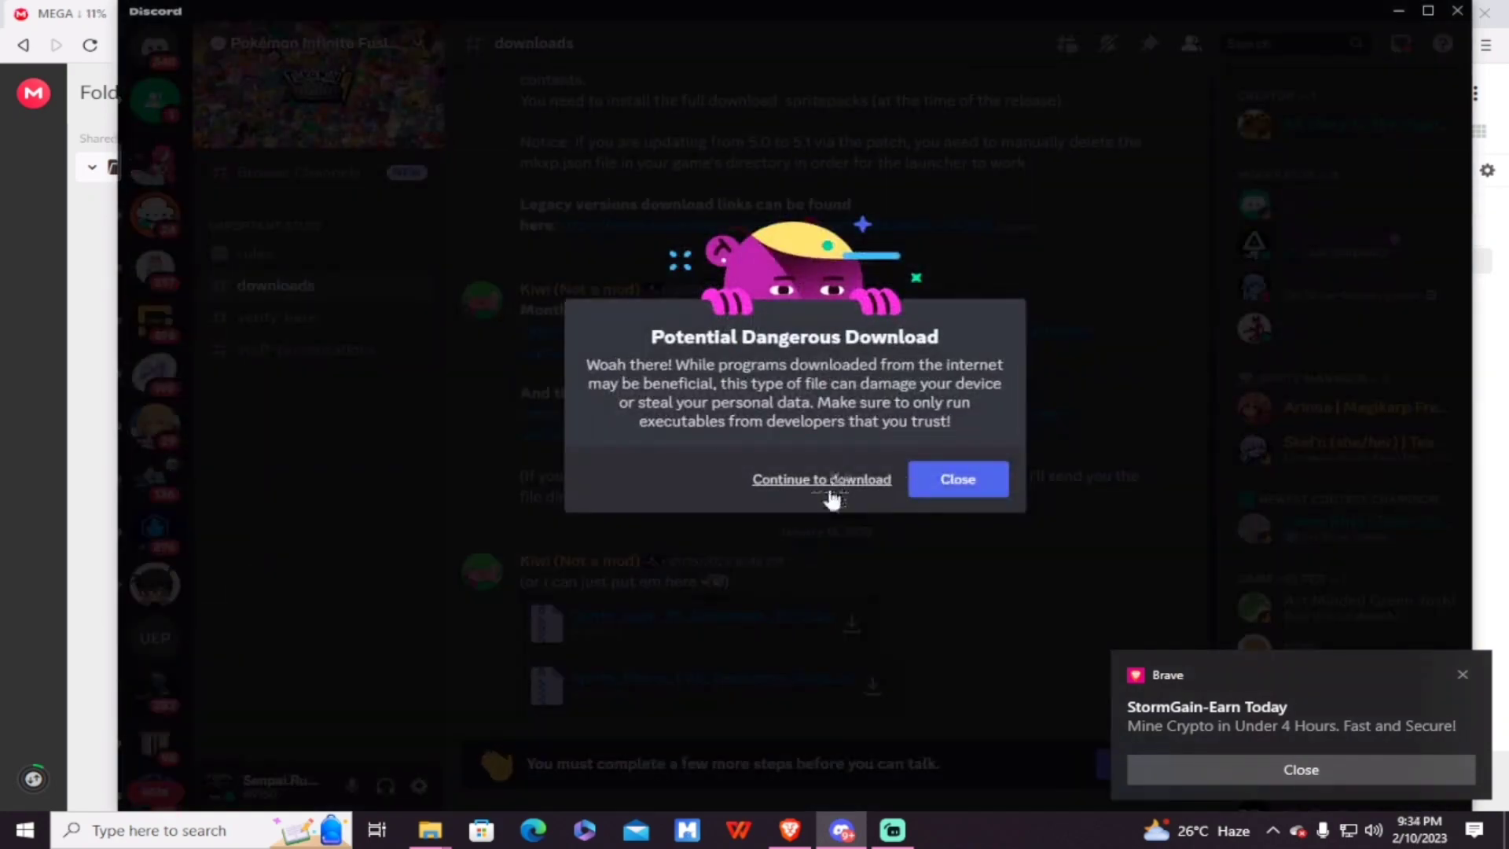
left_click(935, 497)
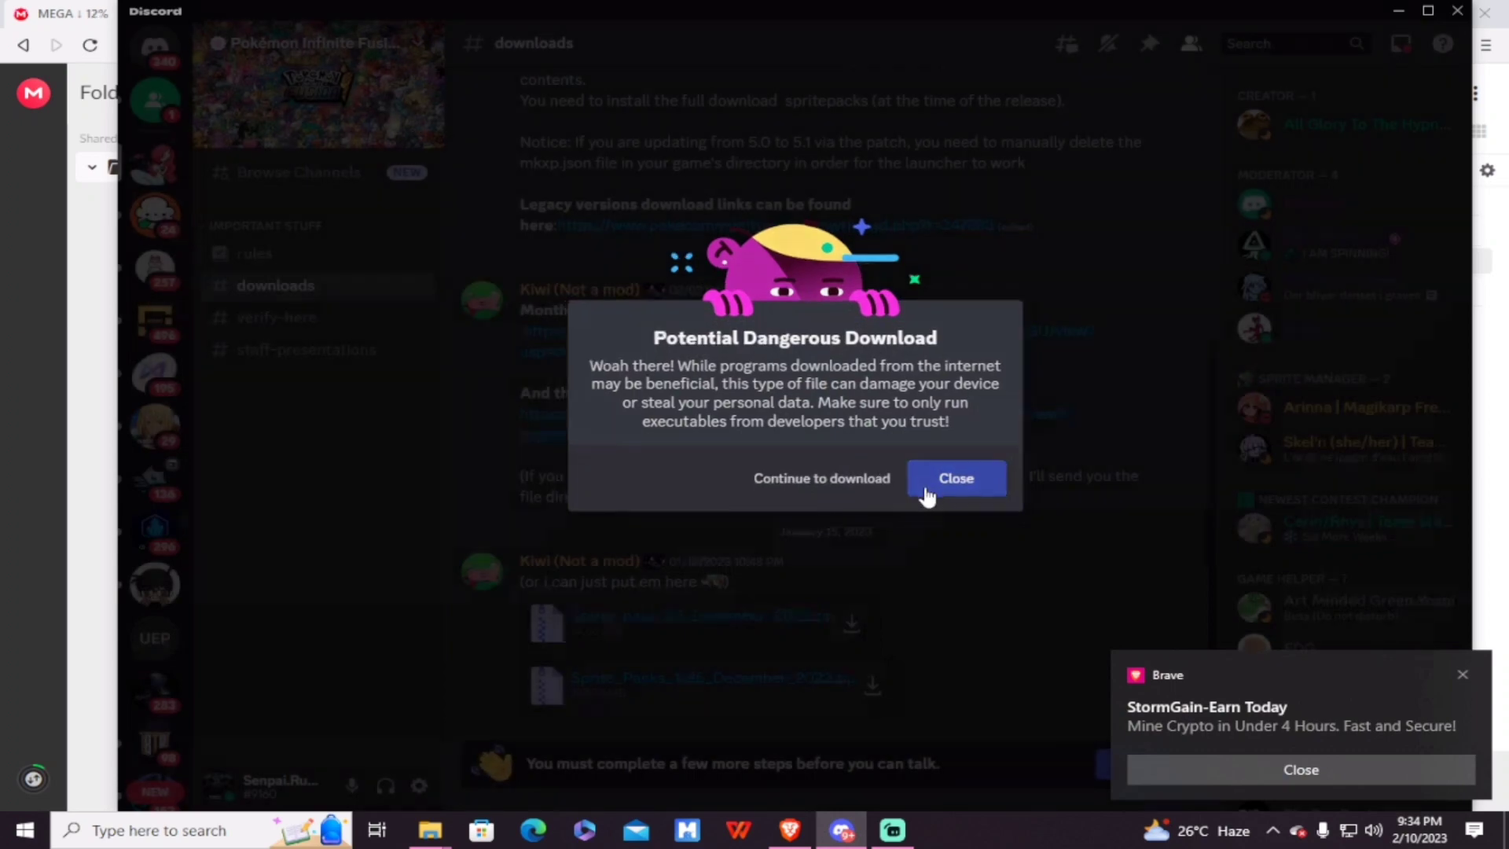
left_click(1397, 13)
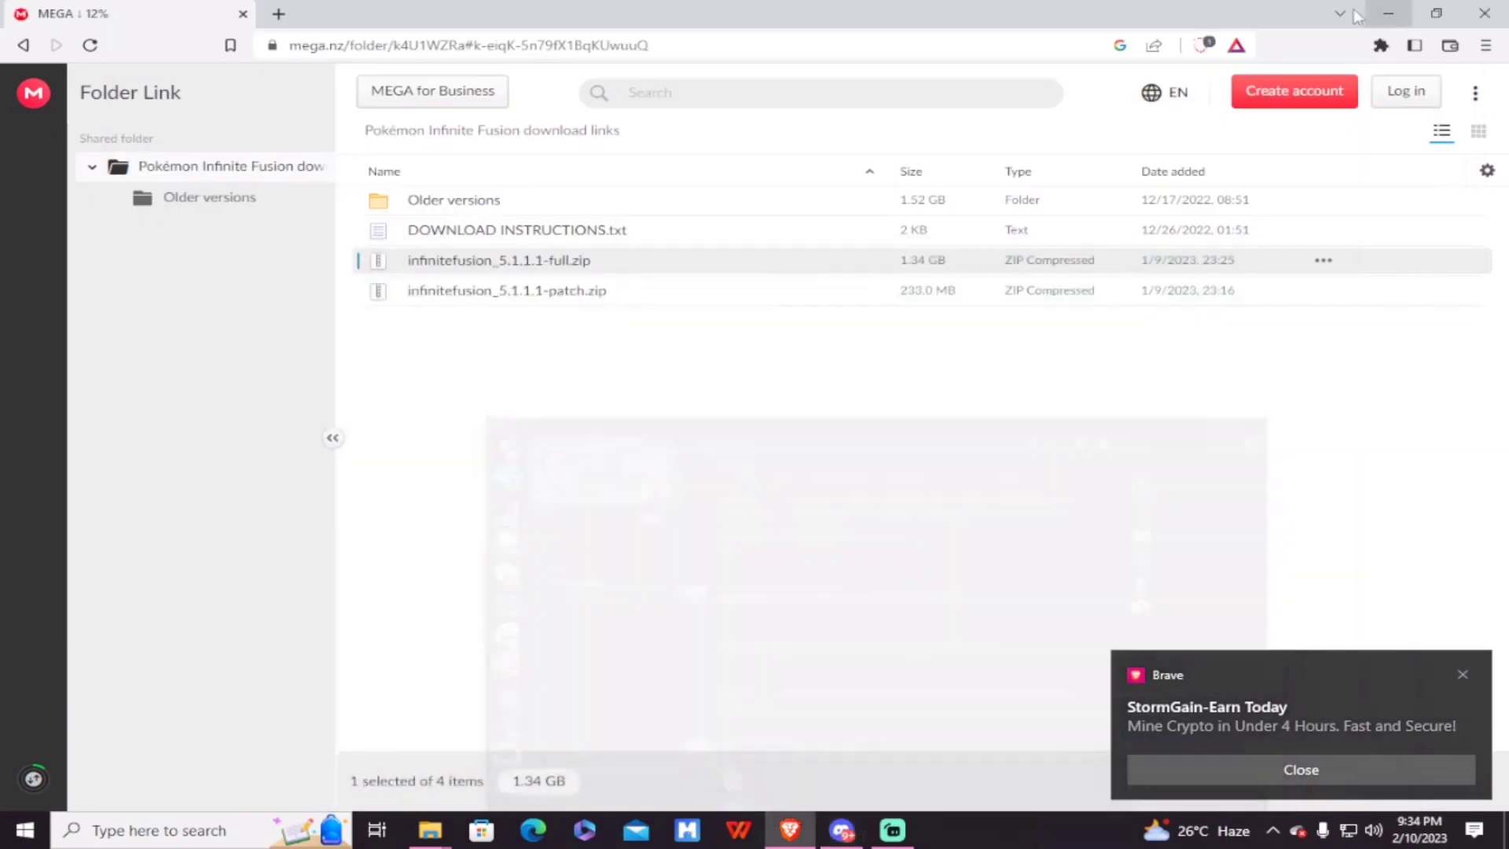
Step: Open the infinitefusion_5.1.1.1-full archive from the desktop's POKEMON folder and dismiss the Brave notification
left_click(1388, 14)
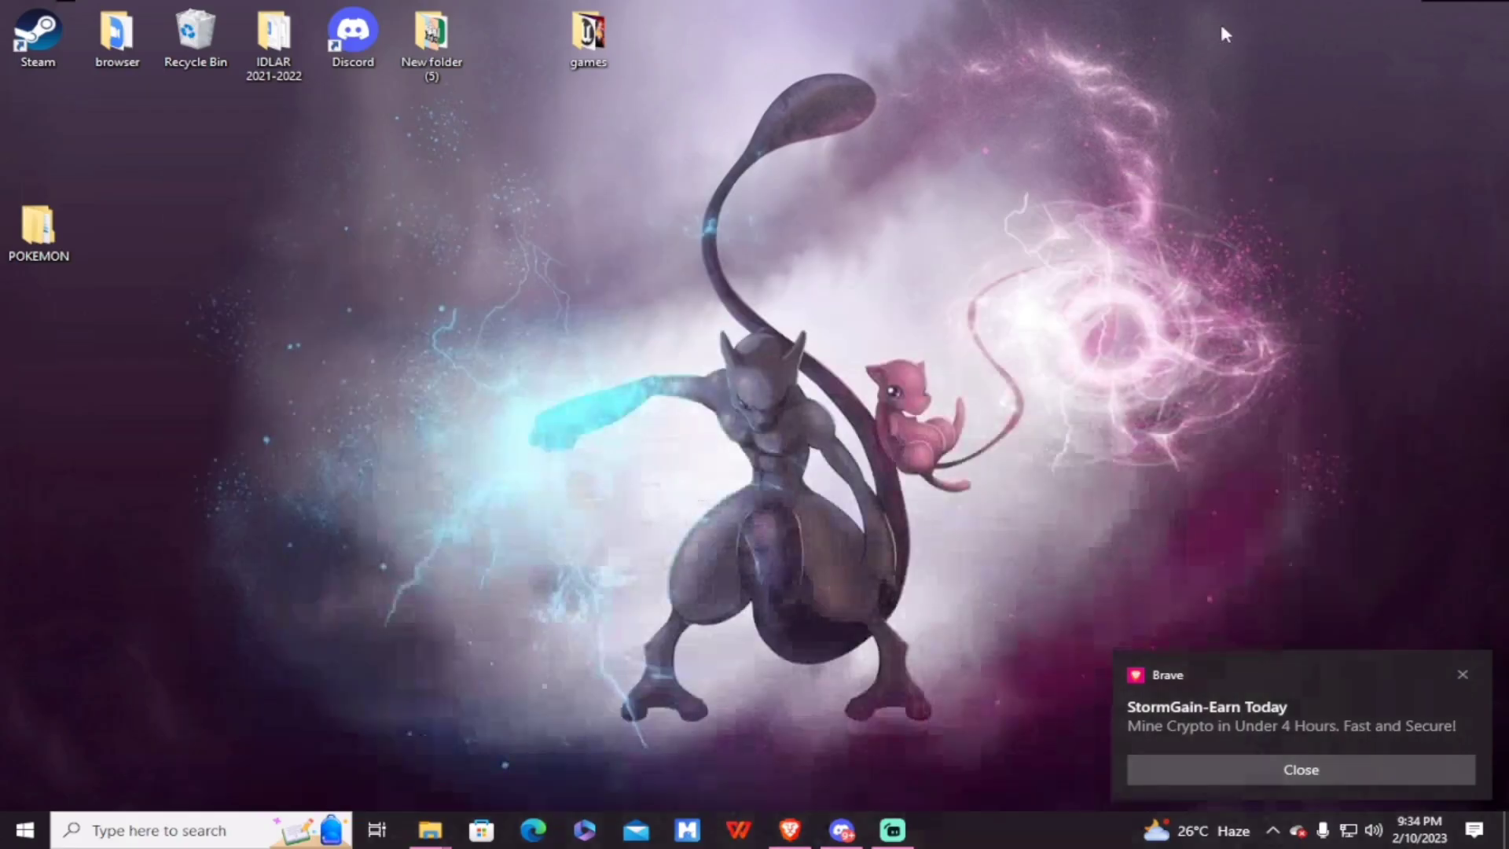
double_click(39, 228)
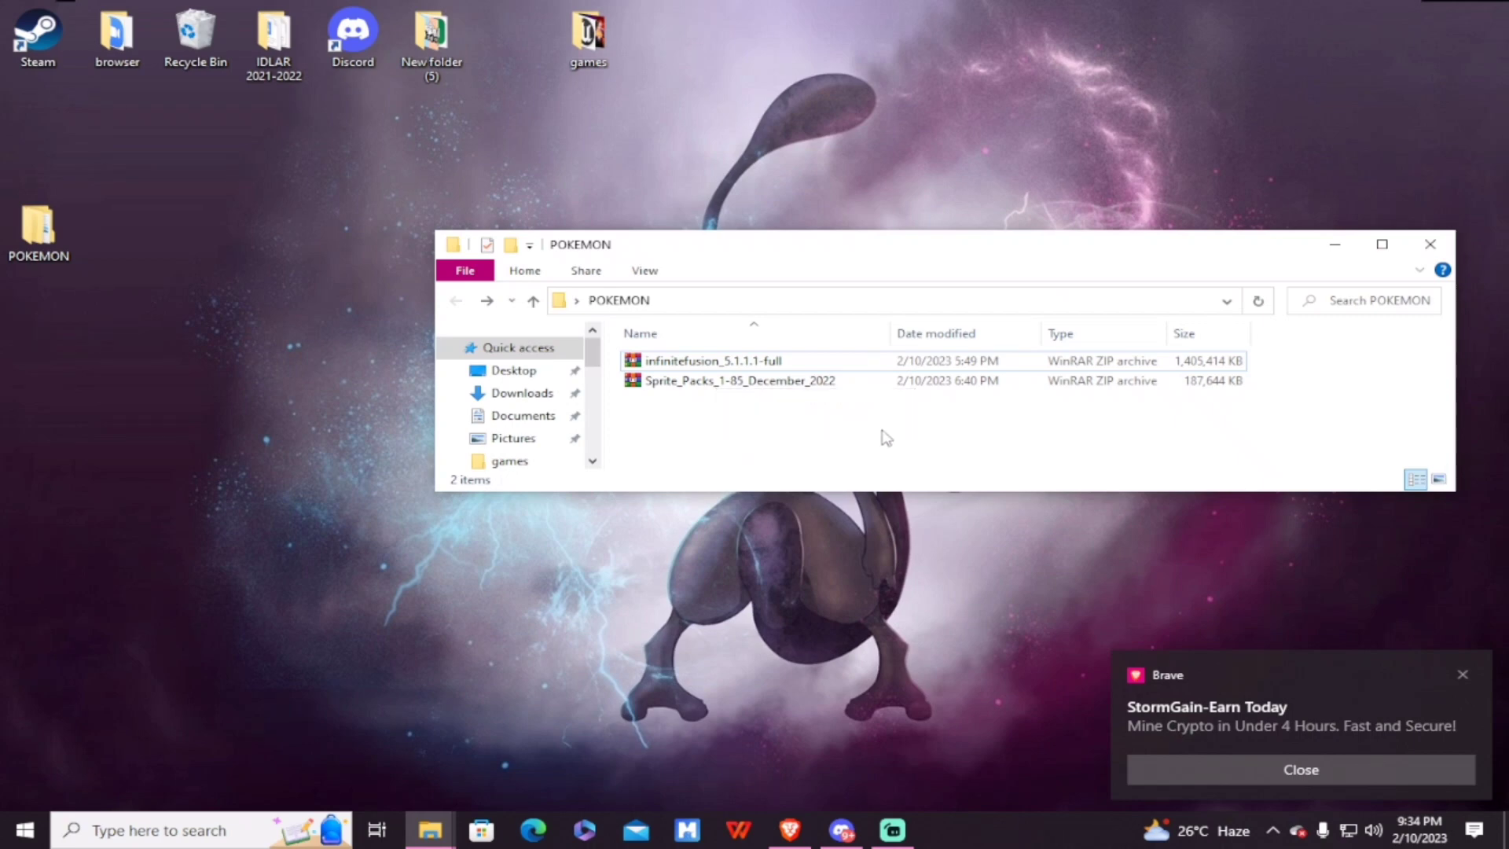
double_click(795, 363)
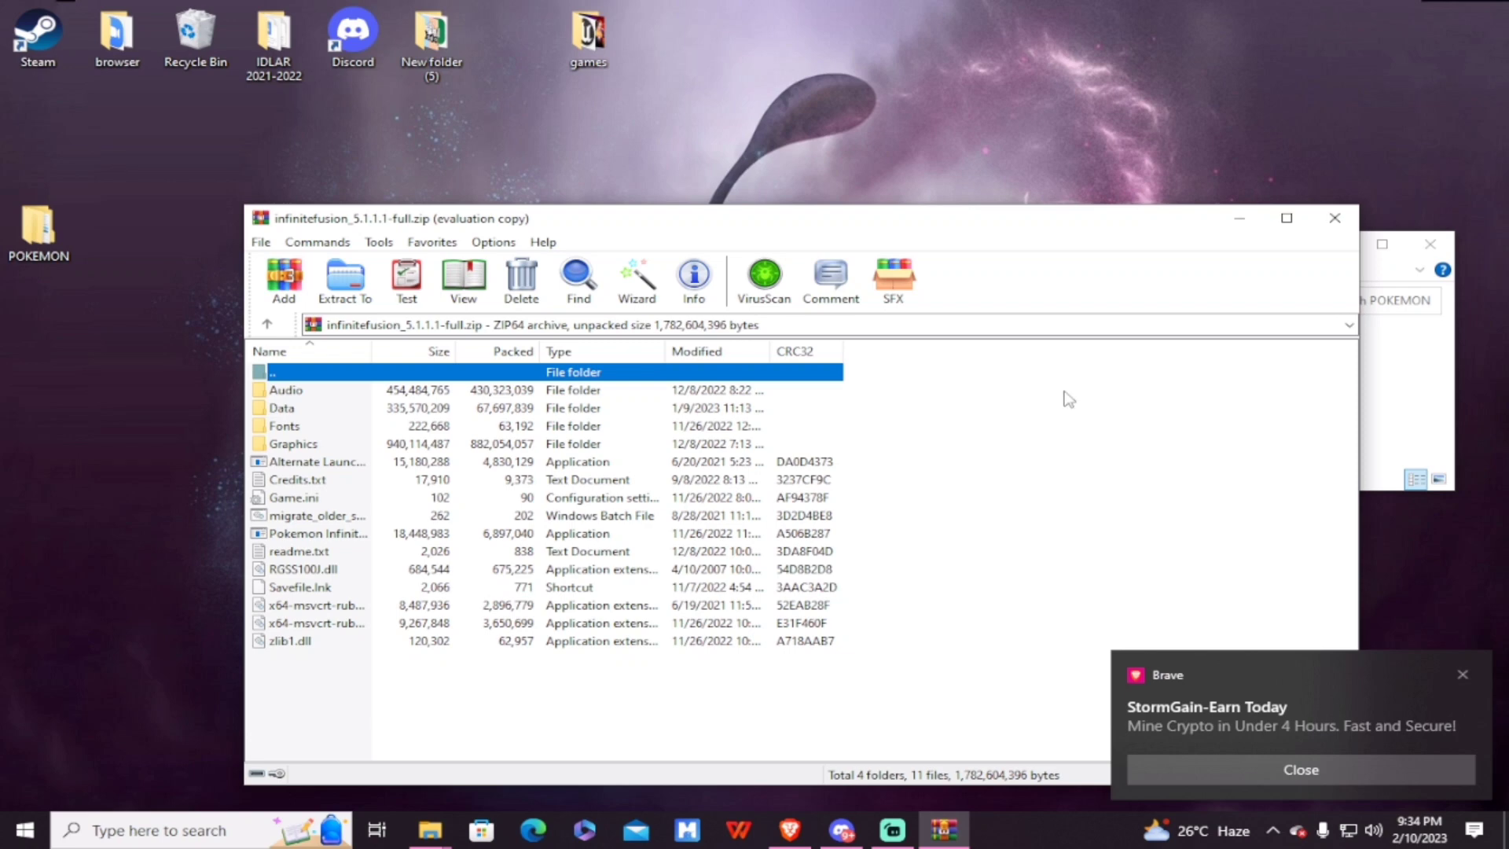
left_click(1462, 676)
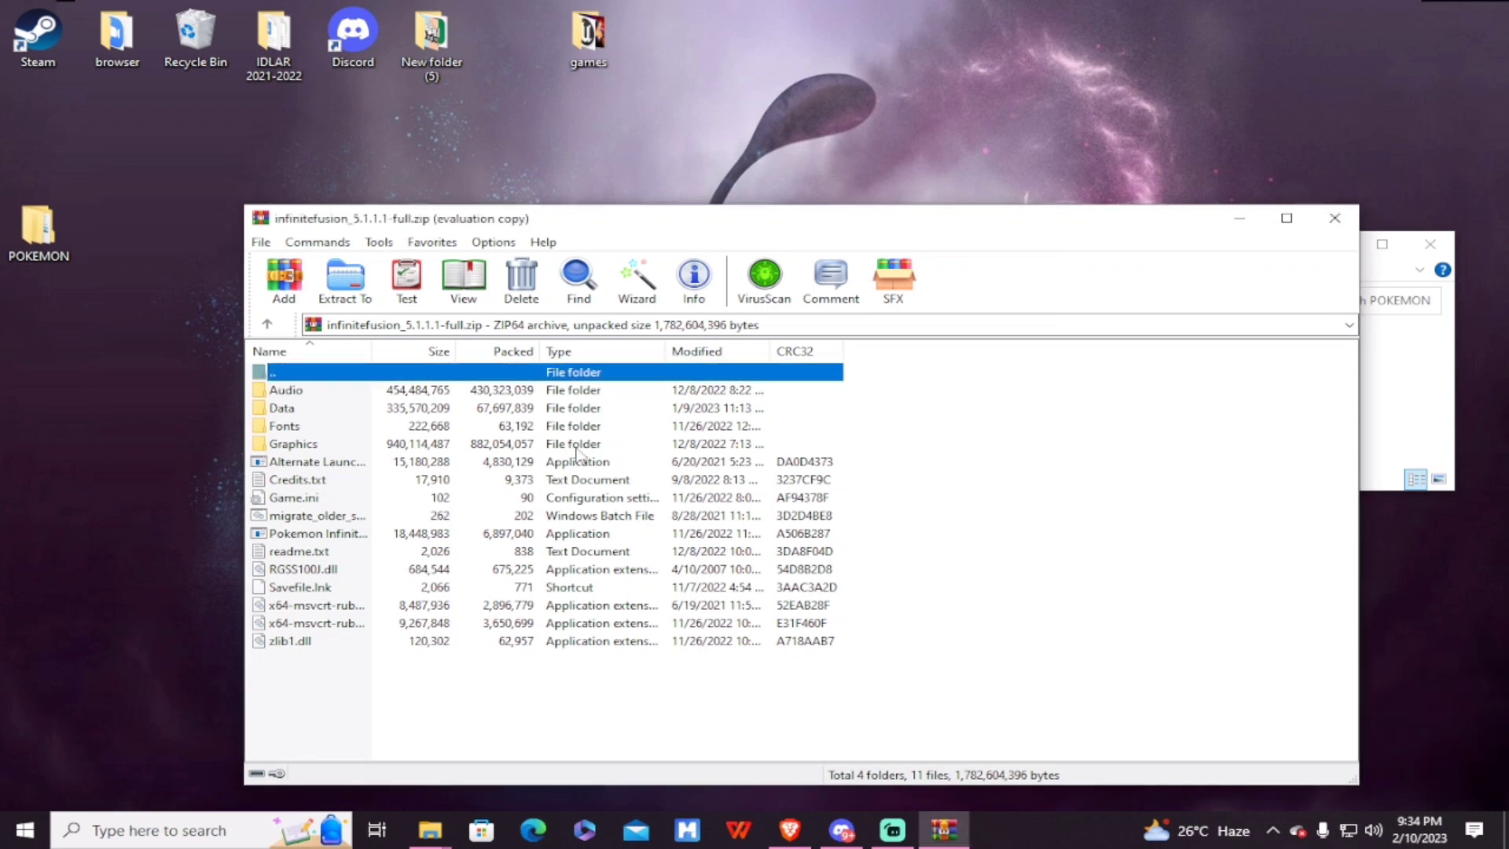
Step: Extract the game archive into a new infinitefusion_5.1.1.1-full folder inside the desktop's POKEMON folder, then close the archive
left_click(347, 288)
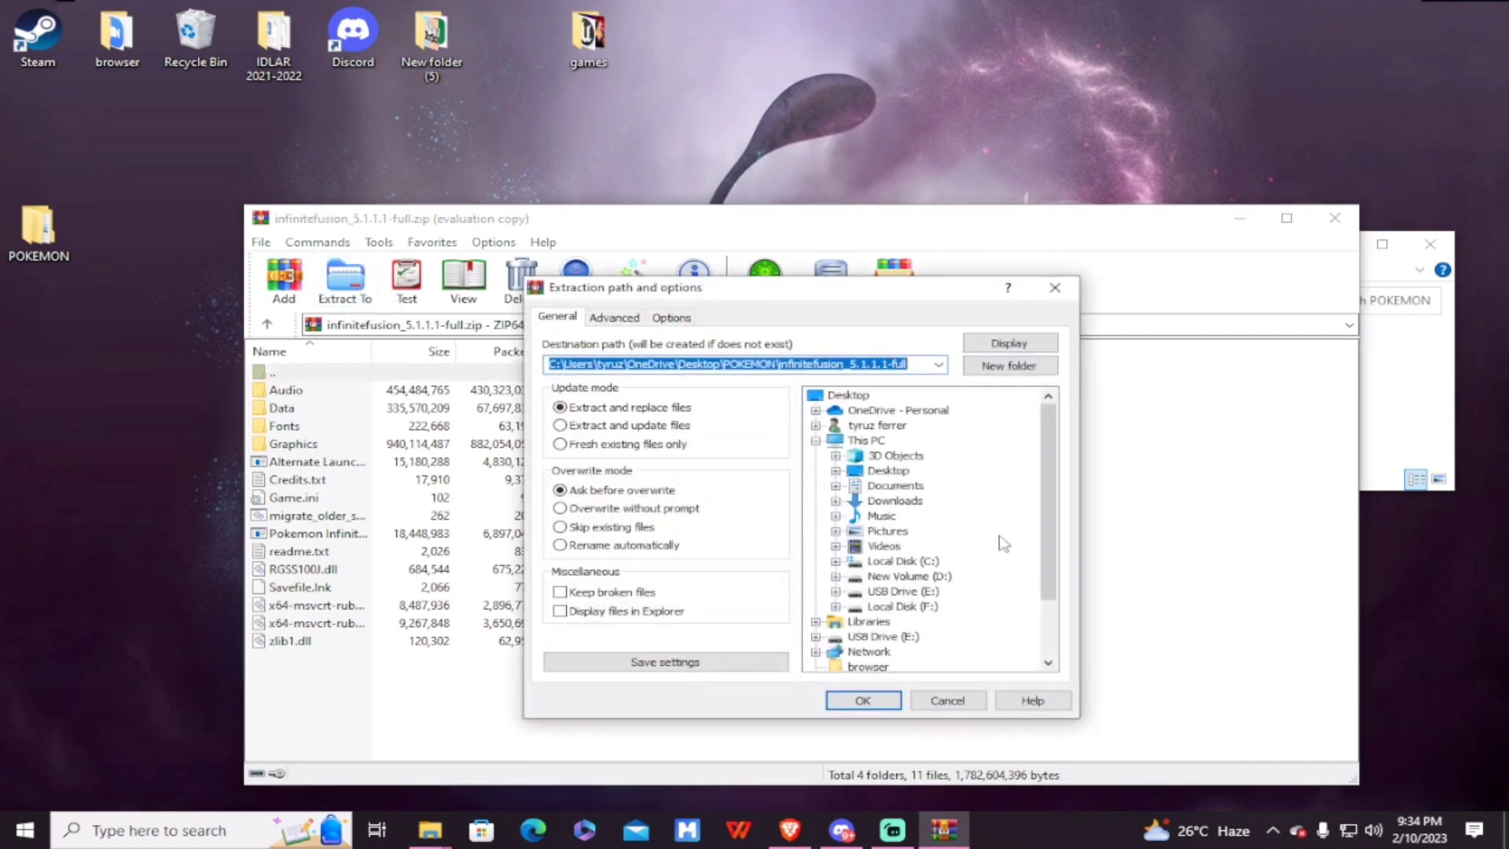
scroll(1002, 542, "down", 2)
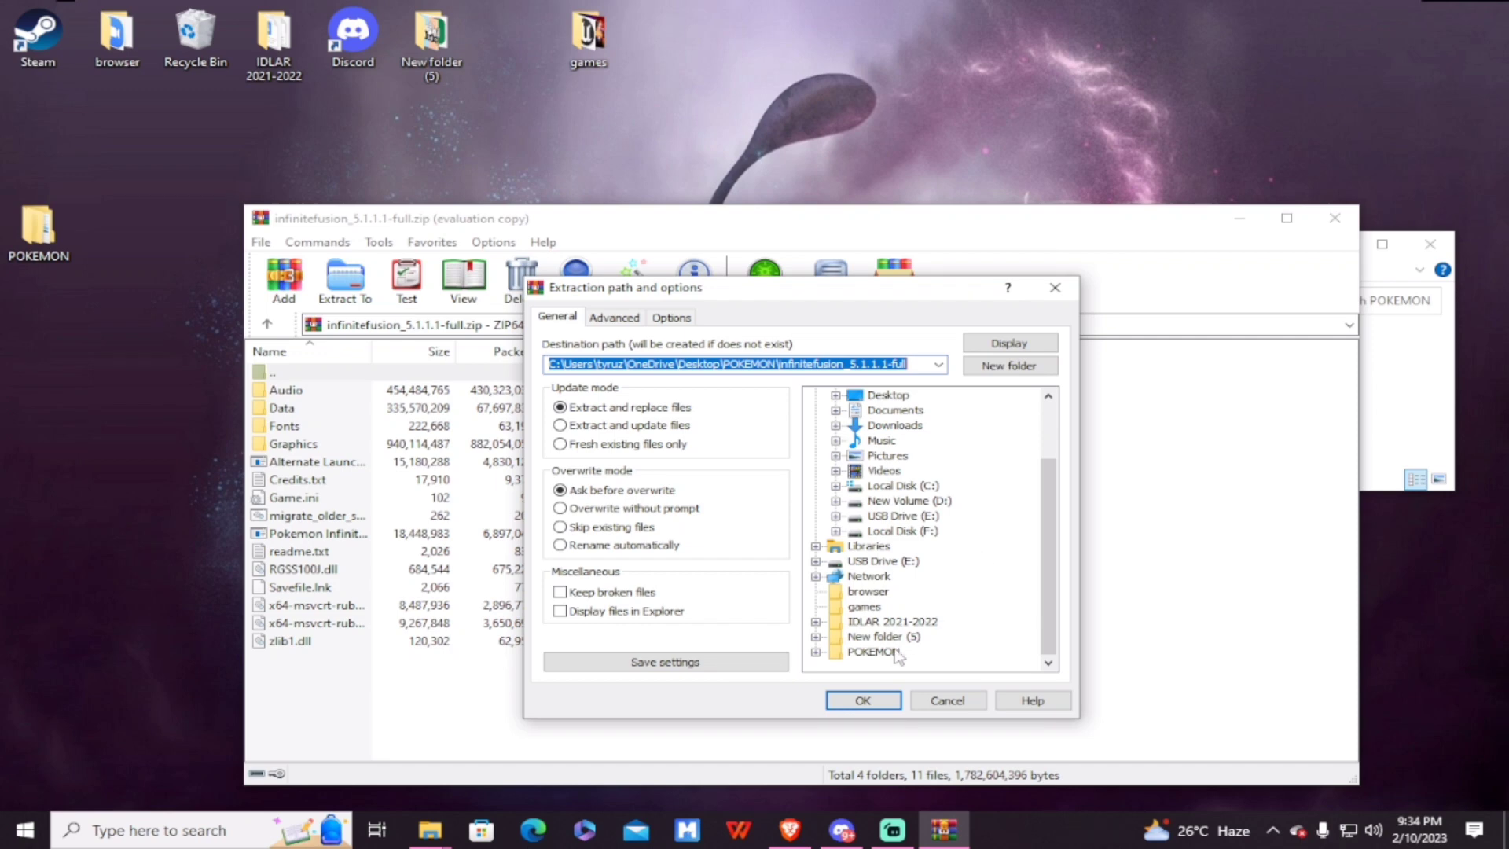
left_click(842, 655)
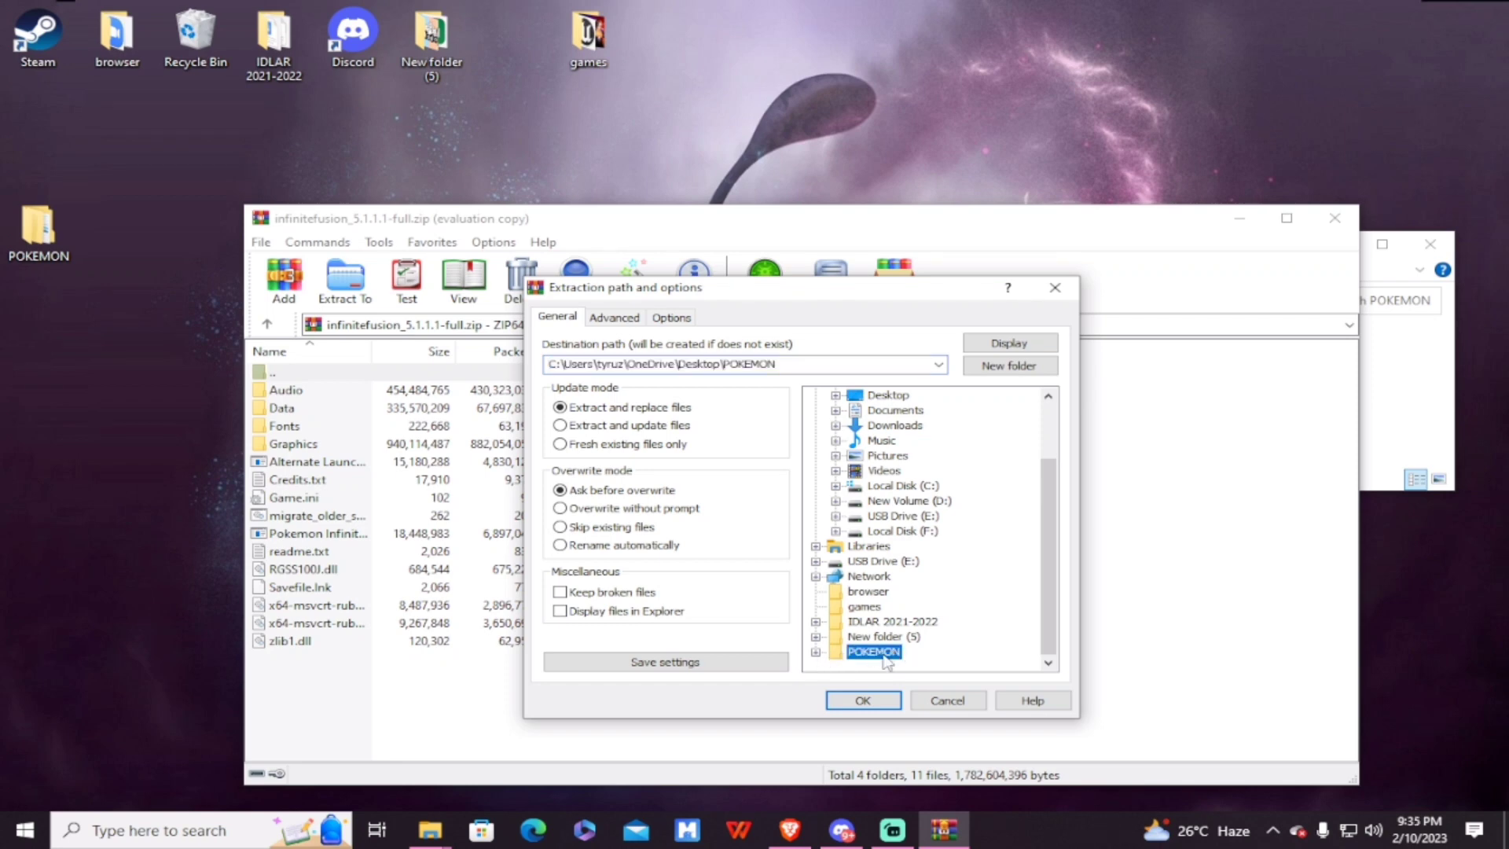
left_click(874, 652)
key("Return")
left_click(1011, 368)
left_click(1011, 368)
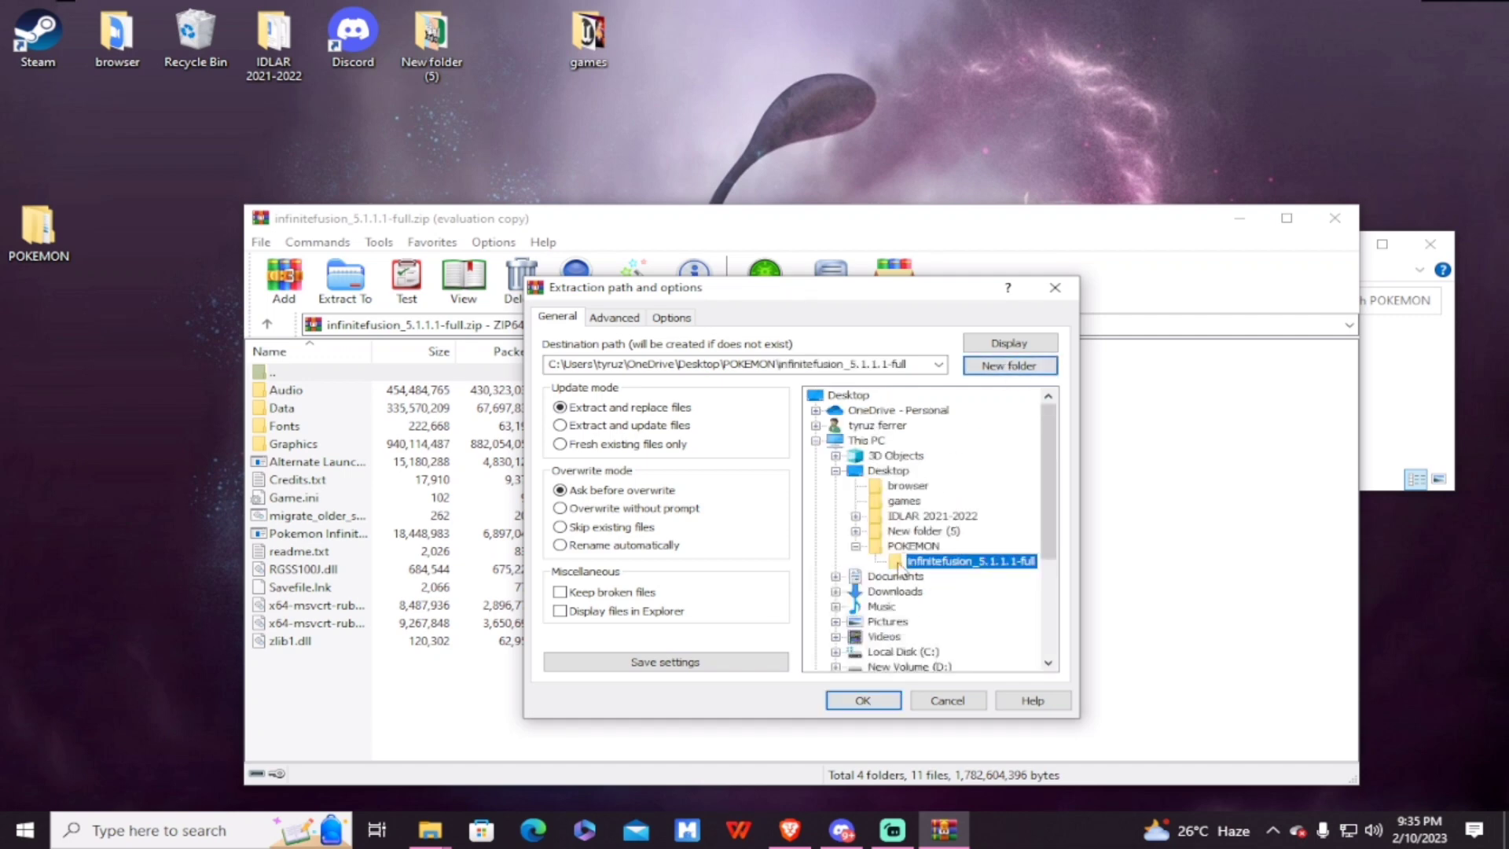
left_click(863, 700)
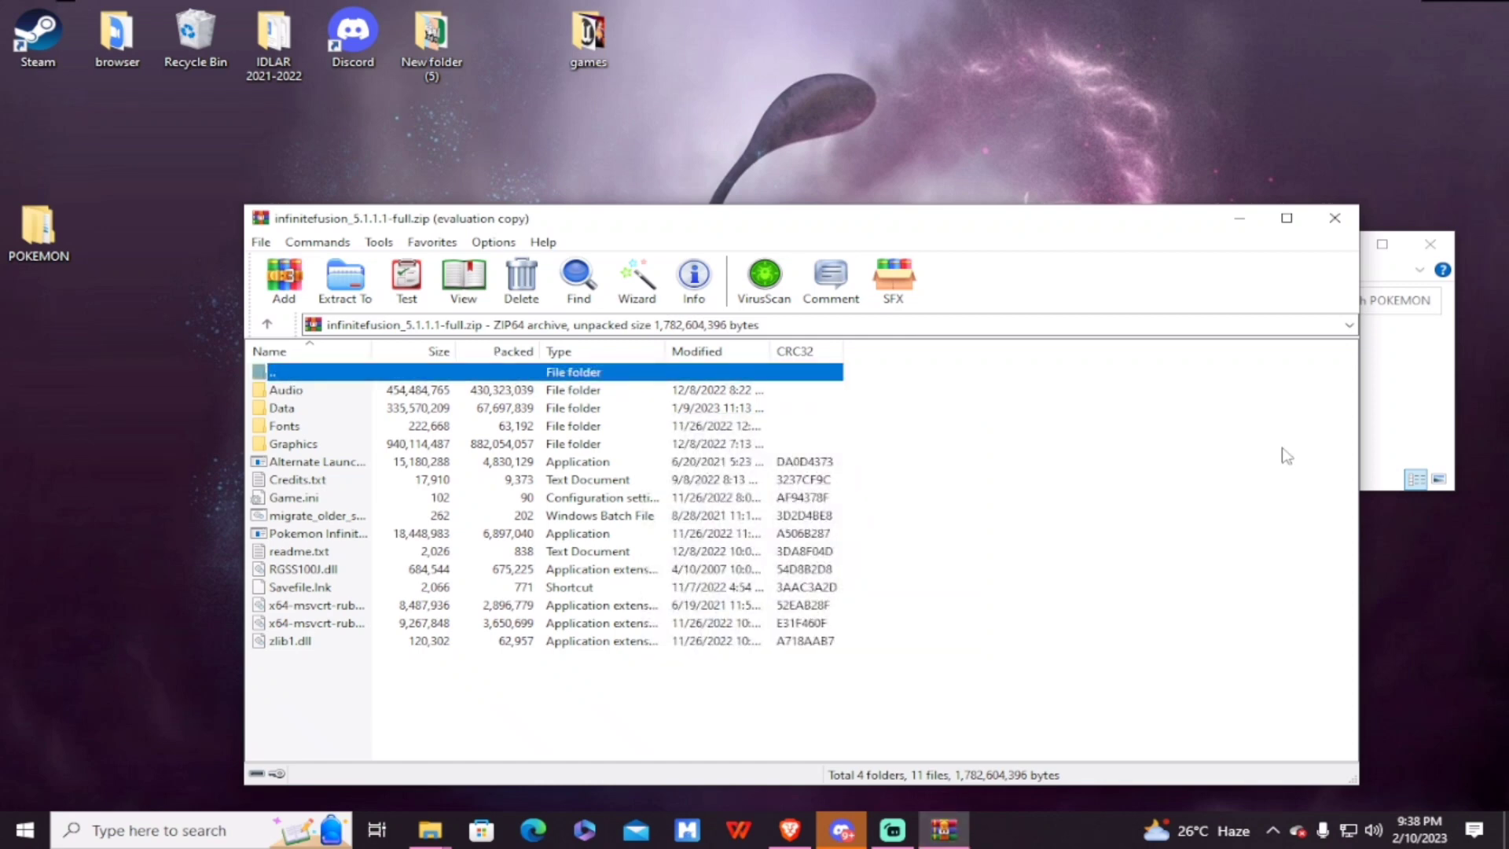
left_click(1328, 225)
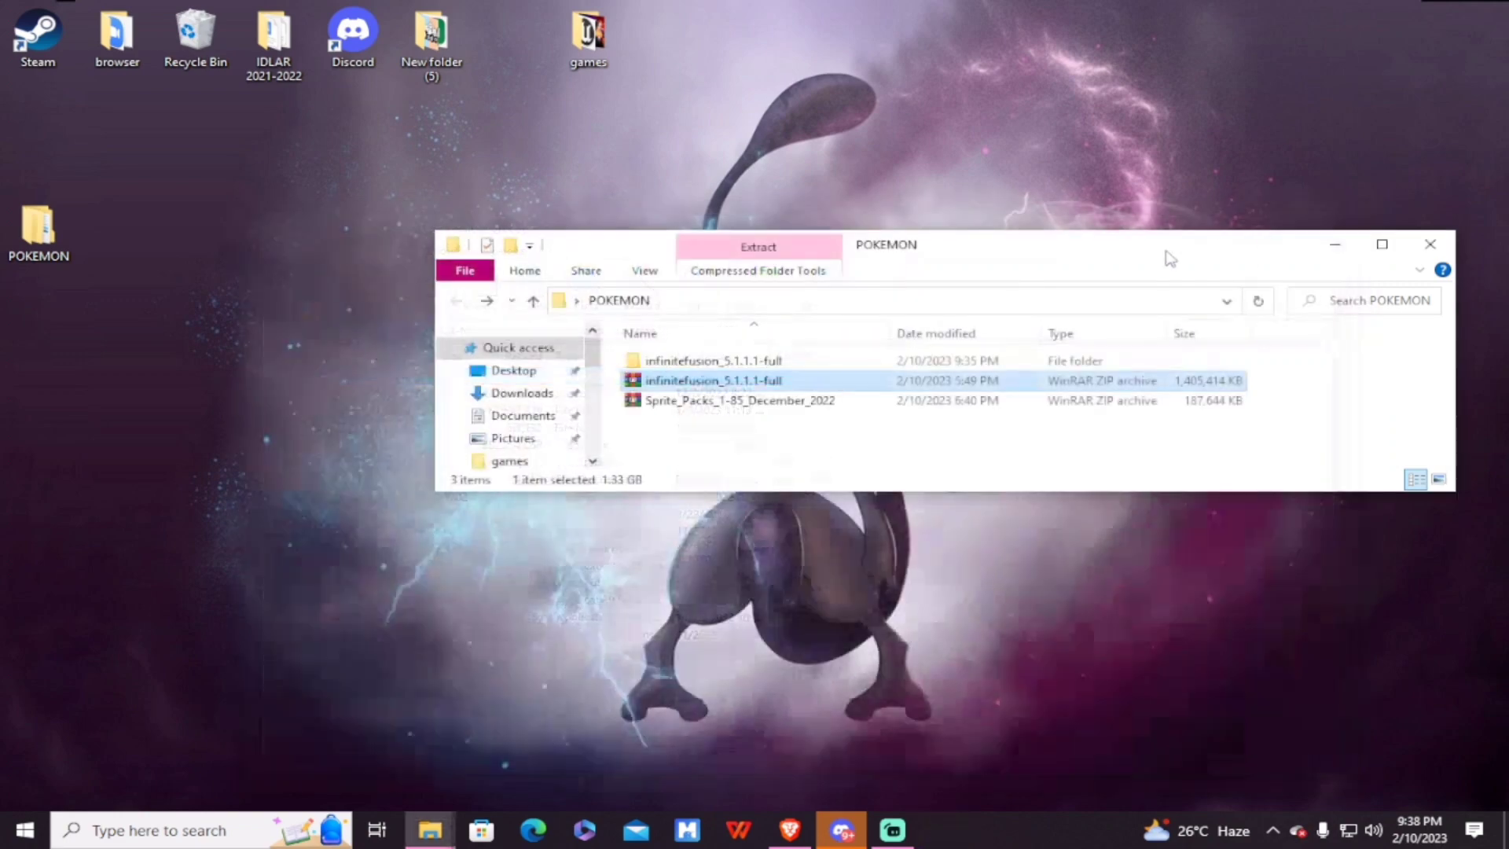
Step: Check the contents of the extracted infinitefusion_5.1.1.1-full folder and return to the POKEMON folder
left_click(664, 366)
double_click(676, 363)
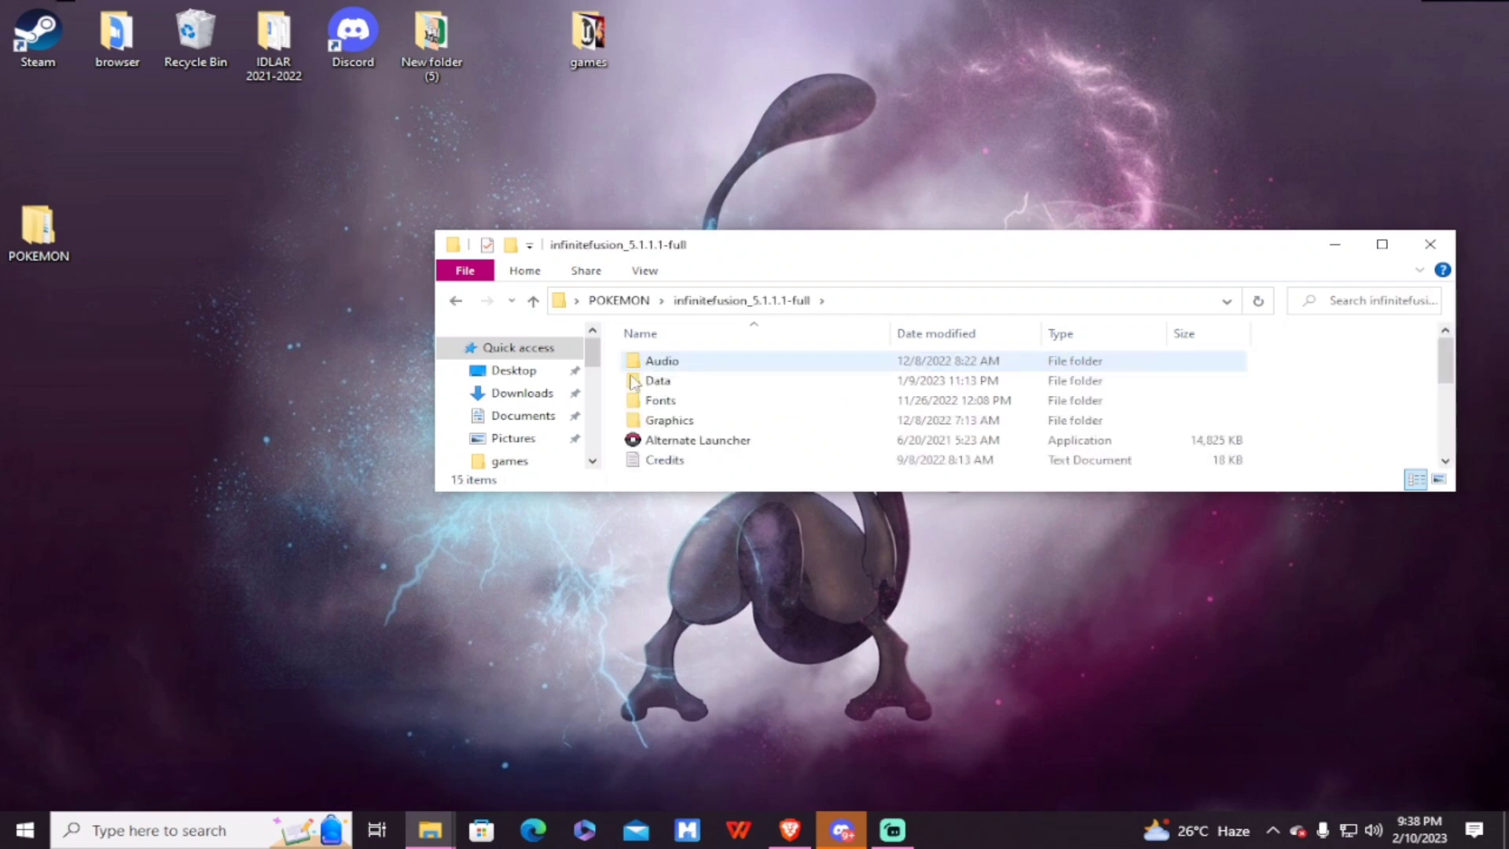
scroll(868, 438, "down", 2)
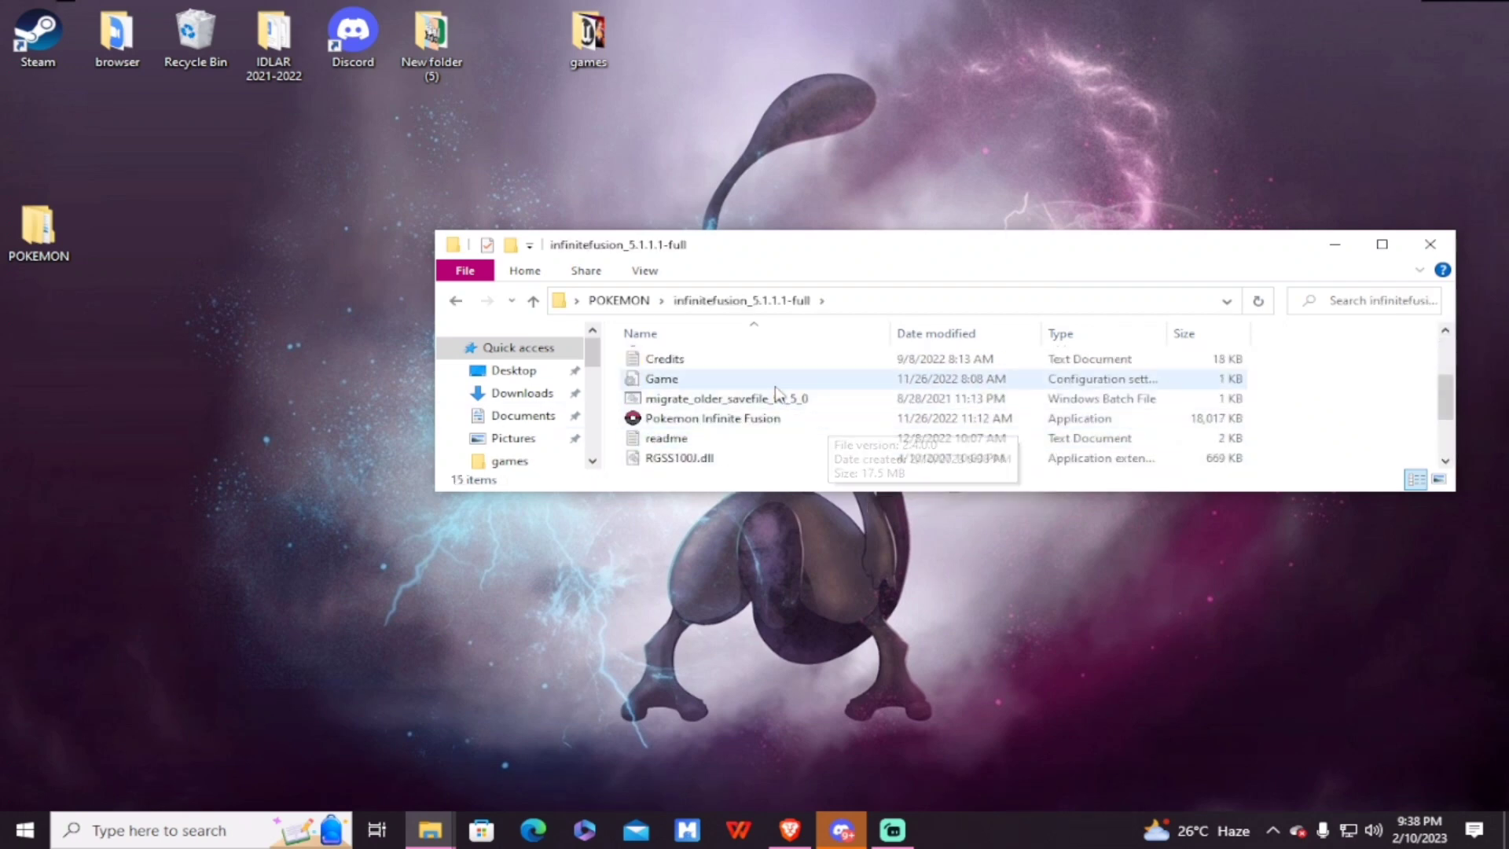
scroll(778, 391, "up", 2)
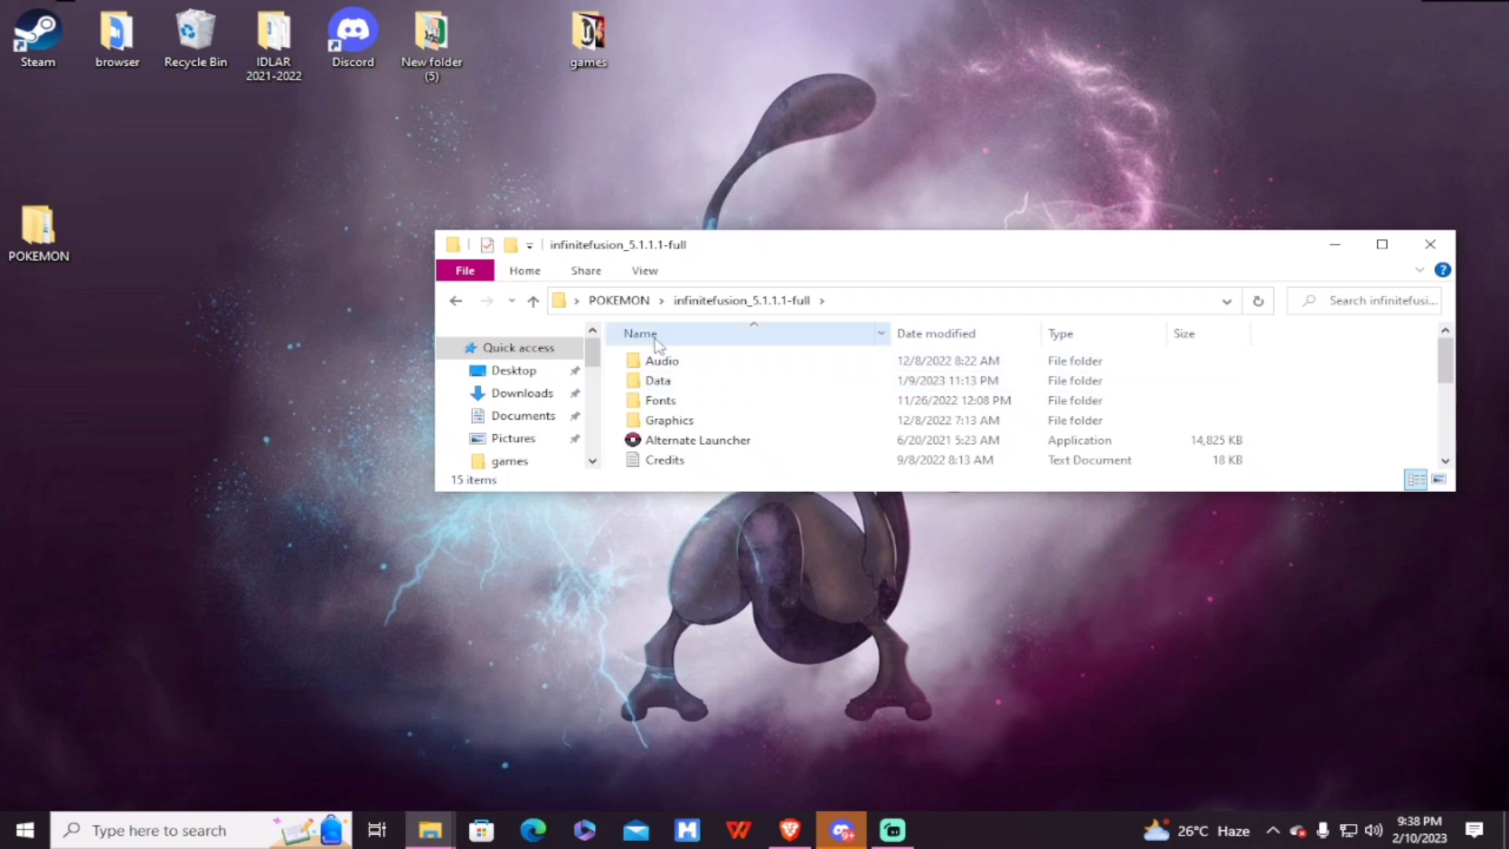
left_click(641, 301)
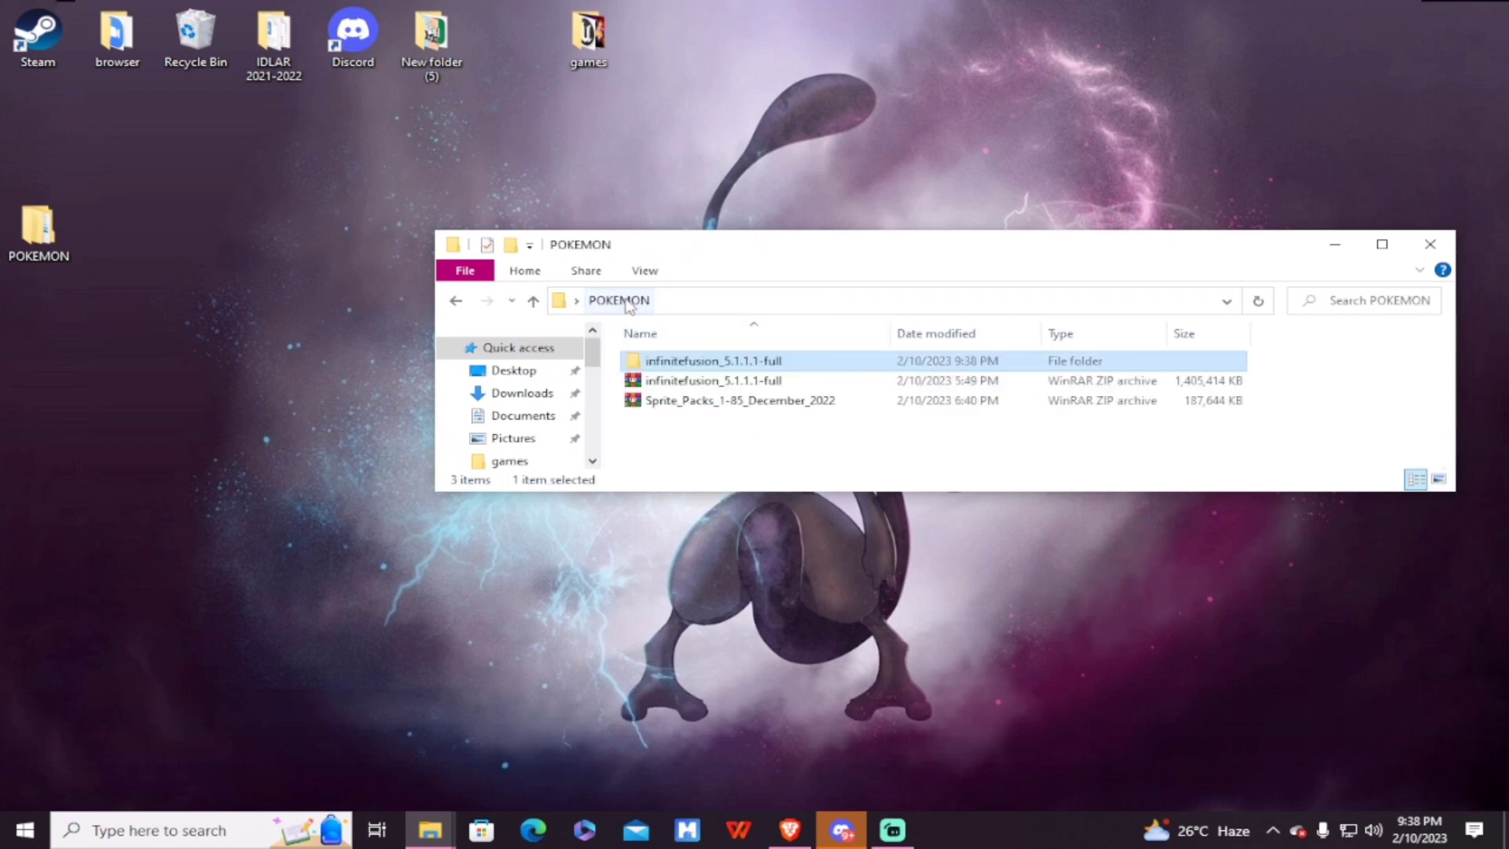
Step: Open the Sprite_Packs_1-85_December_2022 archive and go into its Sprite Packs 1-85 (December 2022) folder
double_click(786, 403)
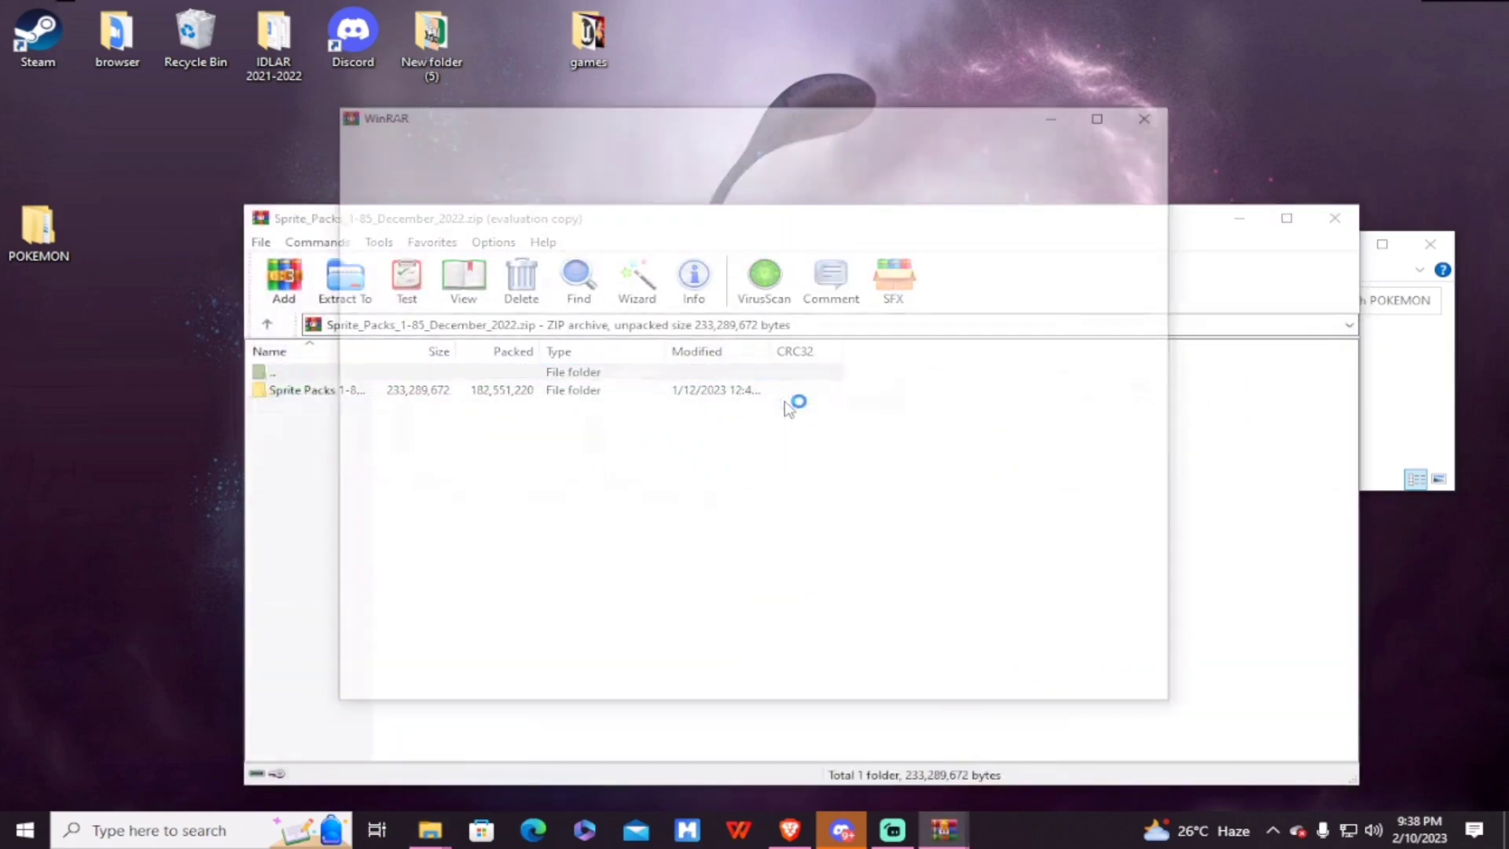
left_click(1151, 111)
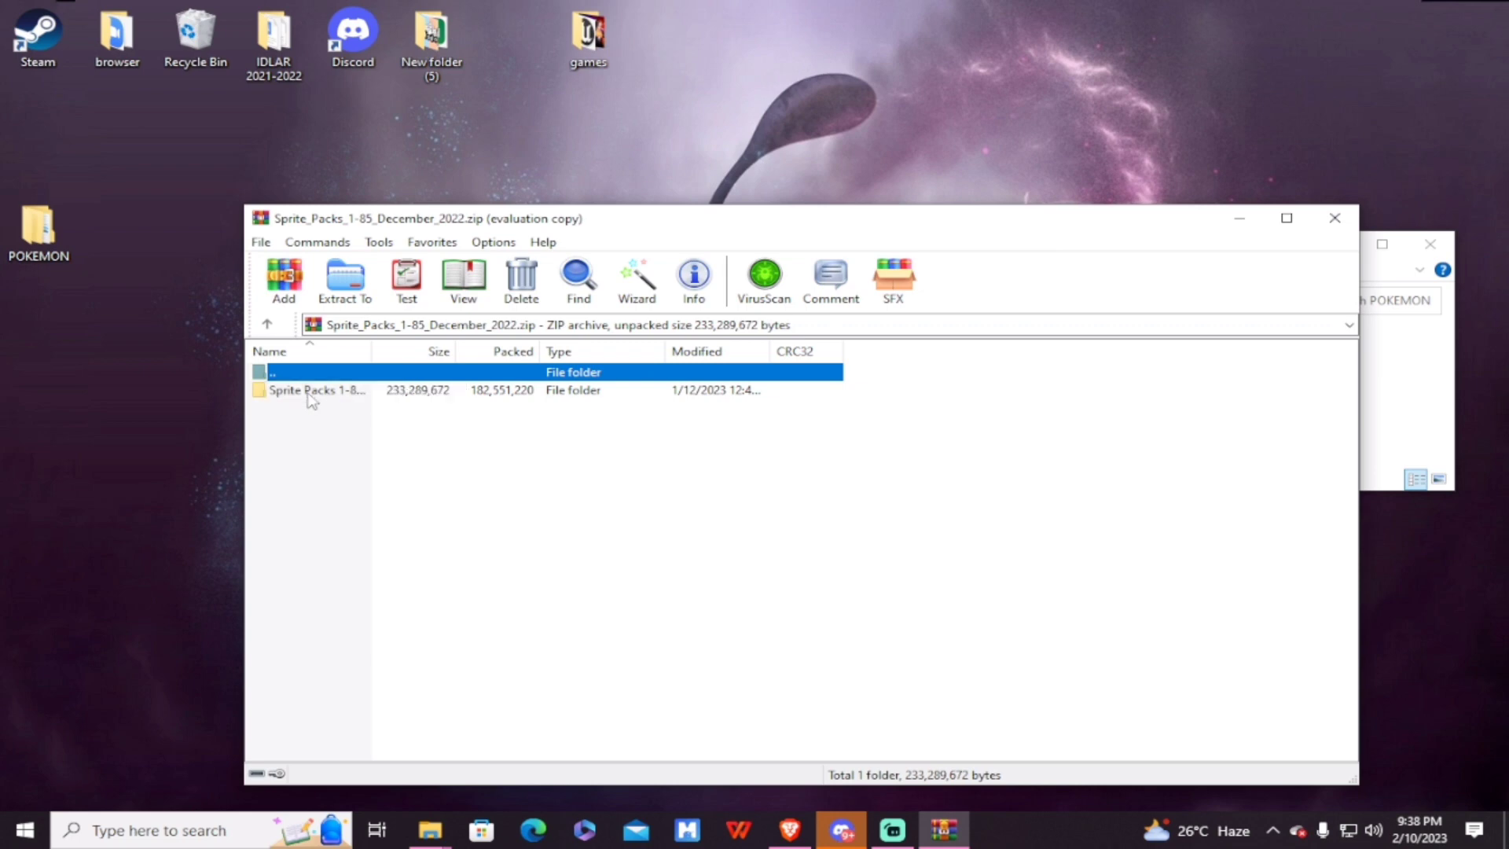
left_click(303, 391)
double_click(299, 396)
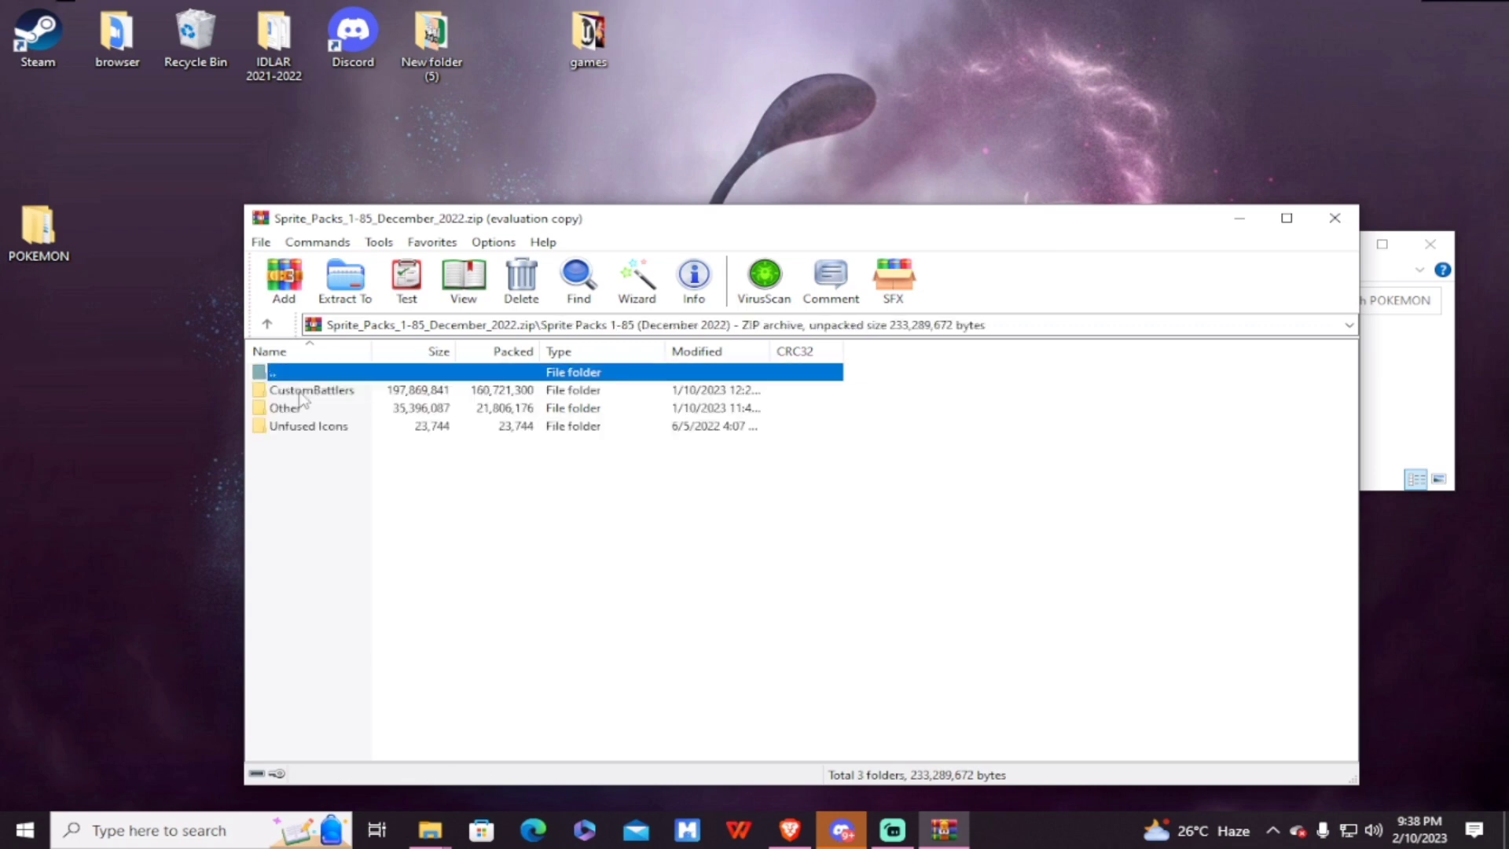
left_click(332, 398)
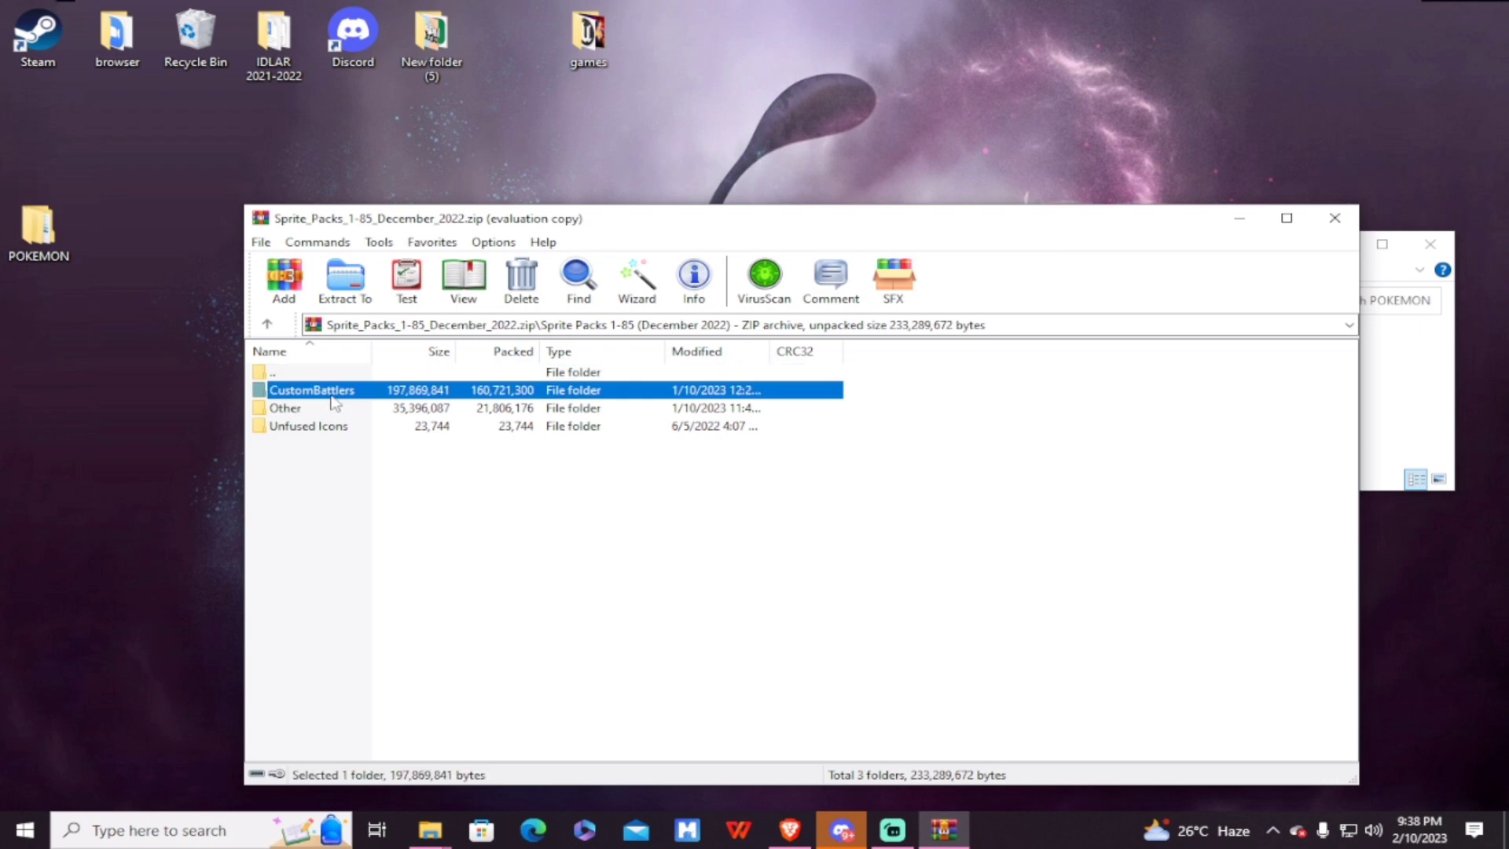
left_click(340, 472)
Step: Extract the sprite pack folders into the Graphics folder of POKEMON\infinitefusion_5.1.1.1-full, replacing all existing files, then close the archive
left_click(343, 293)
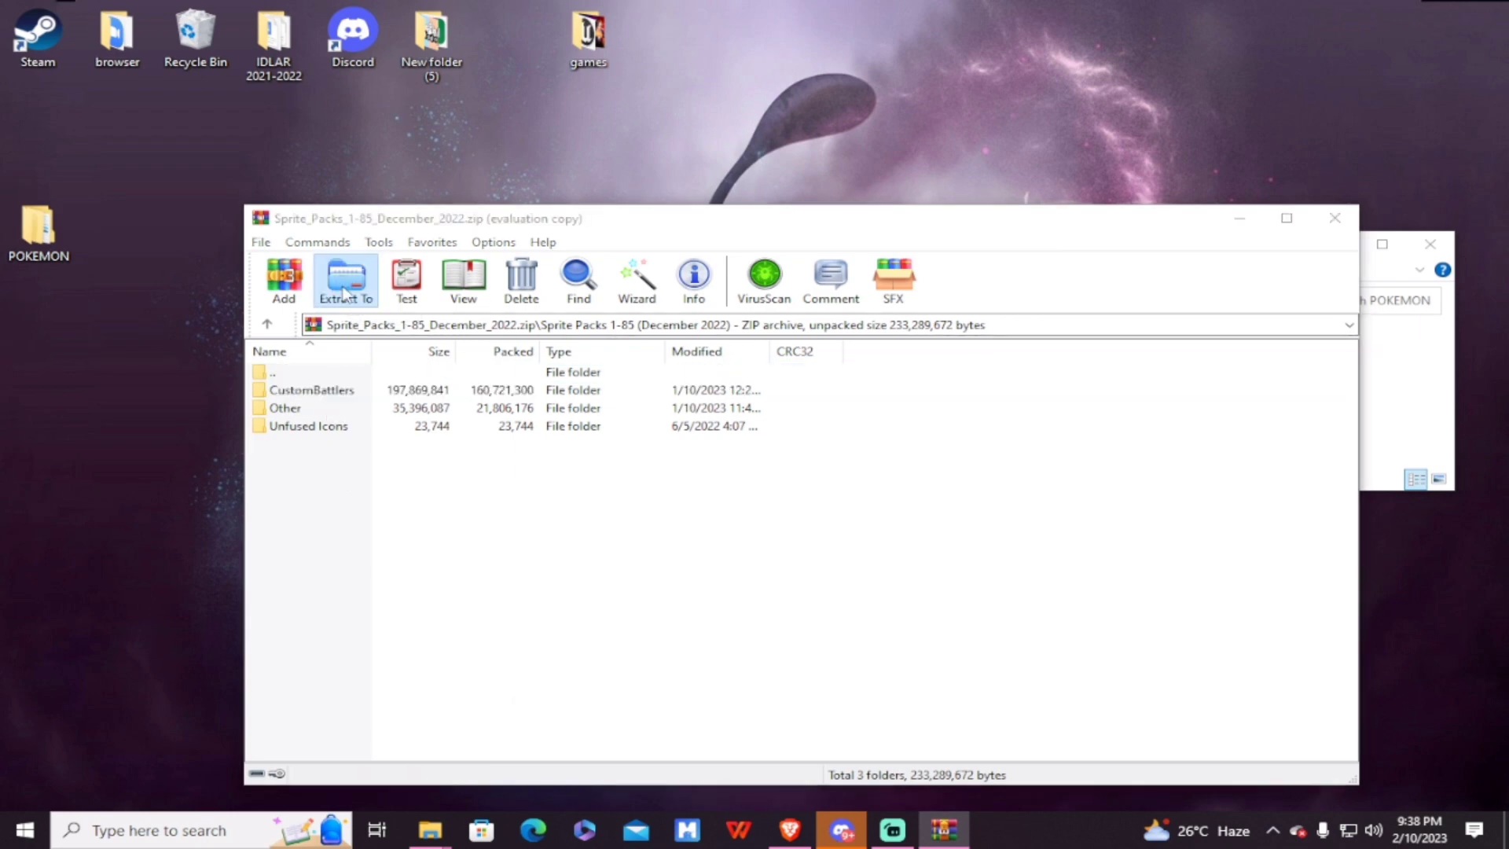
scroll(943, 485, "down", 2)
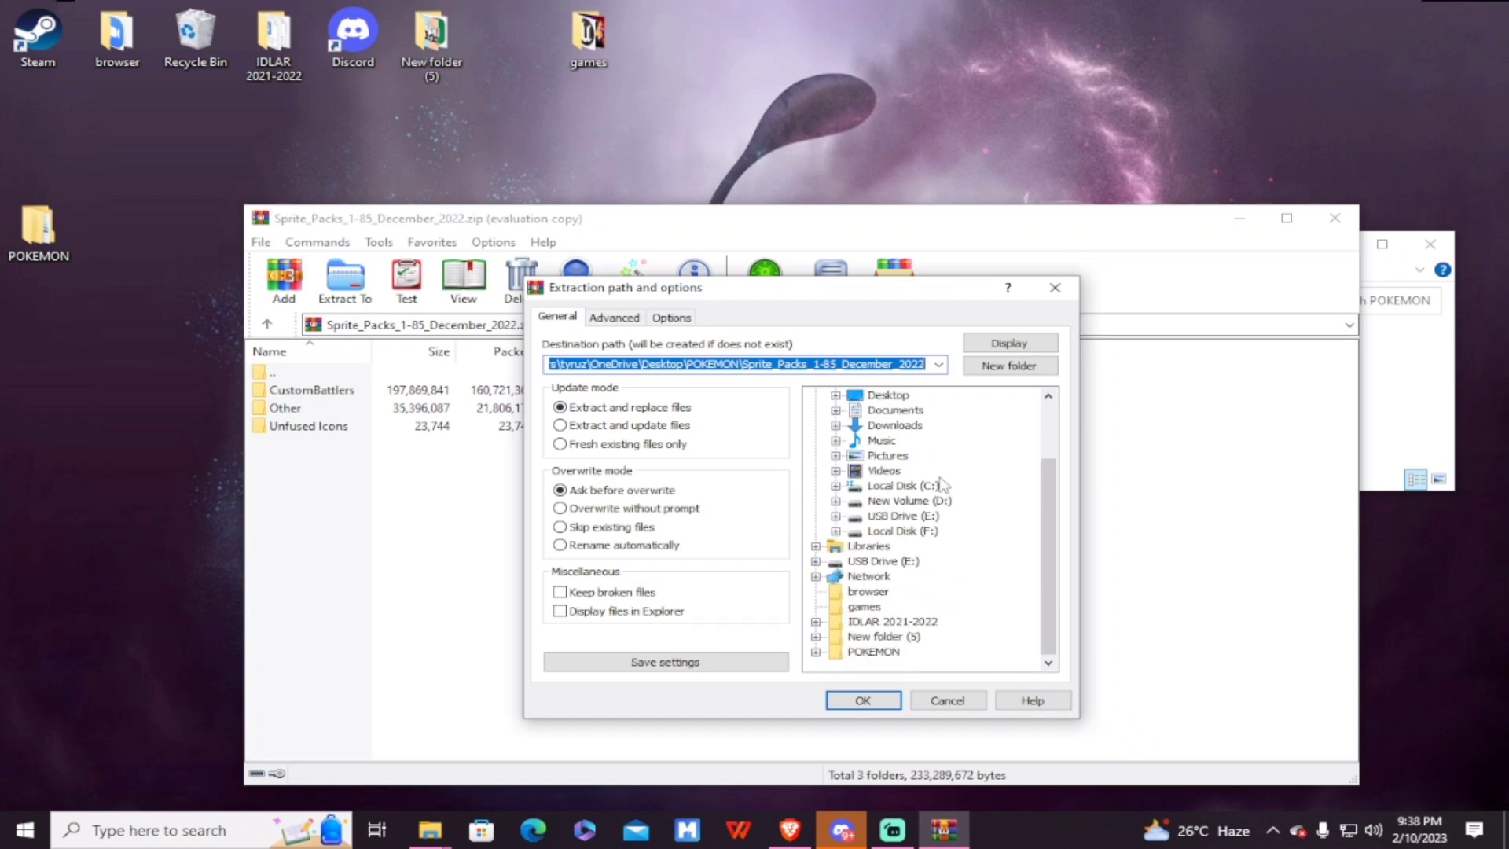
left_click(865, 654)
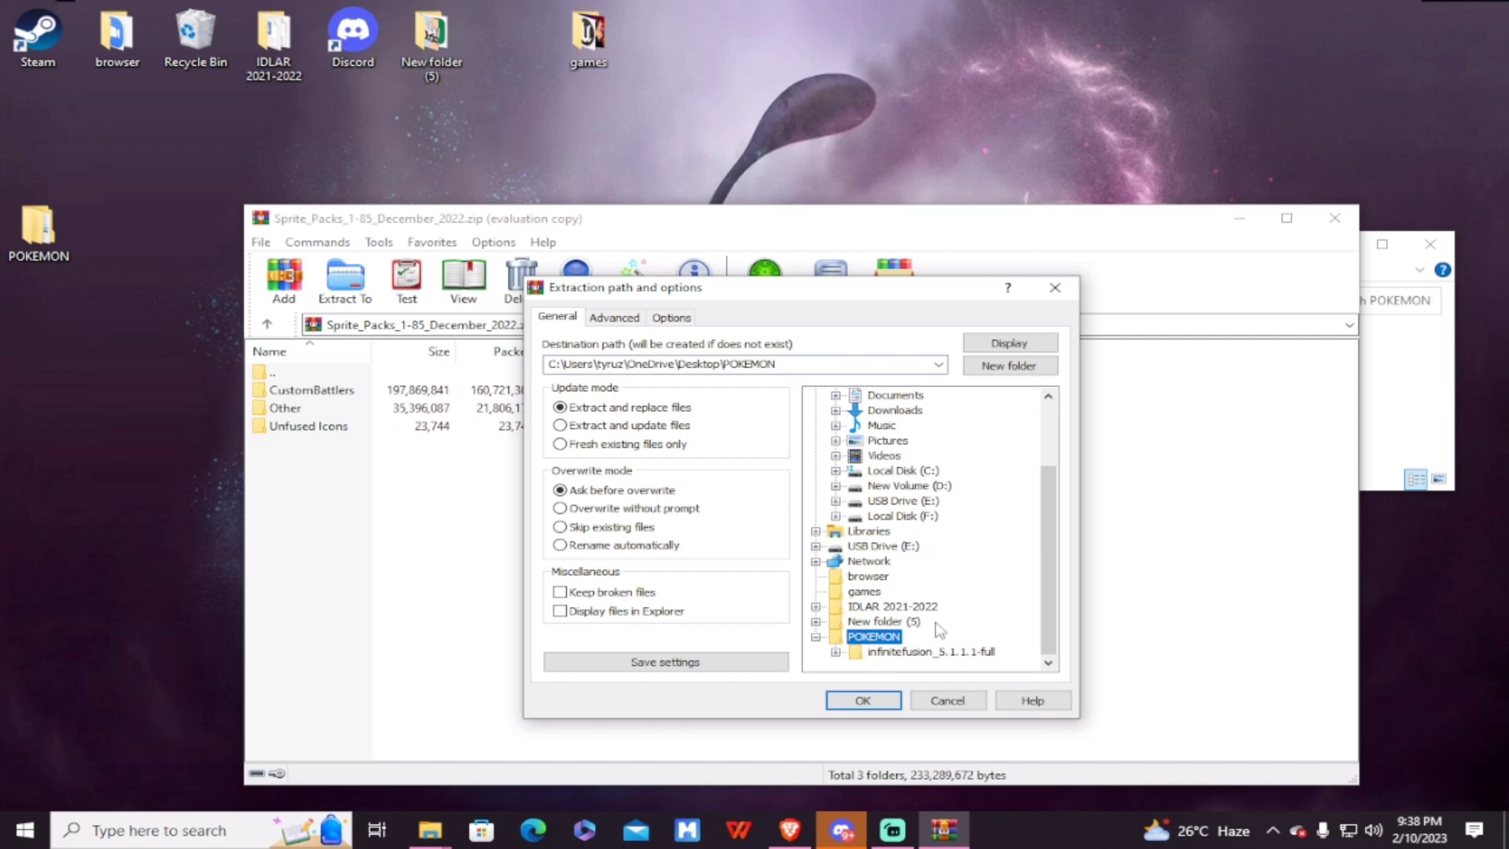
left_click(966, 657)
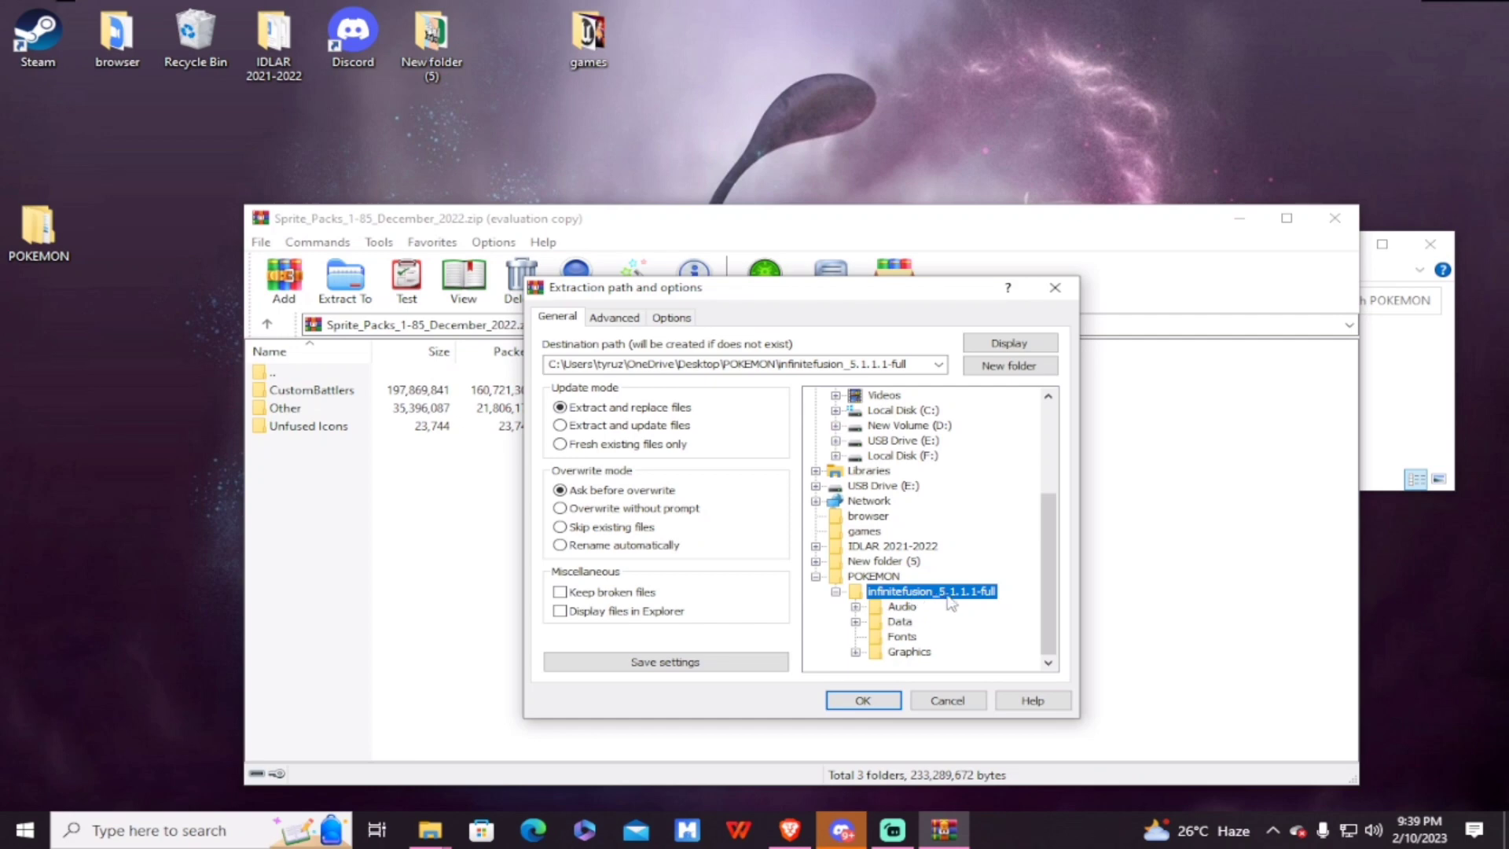
left_click(911, 652)
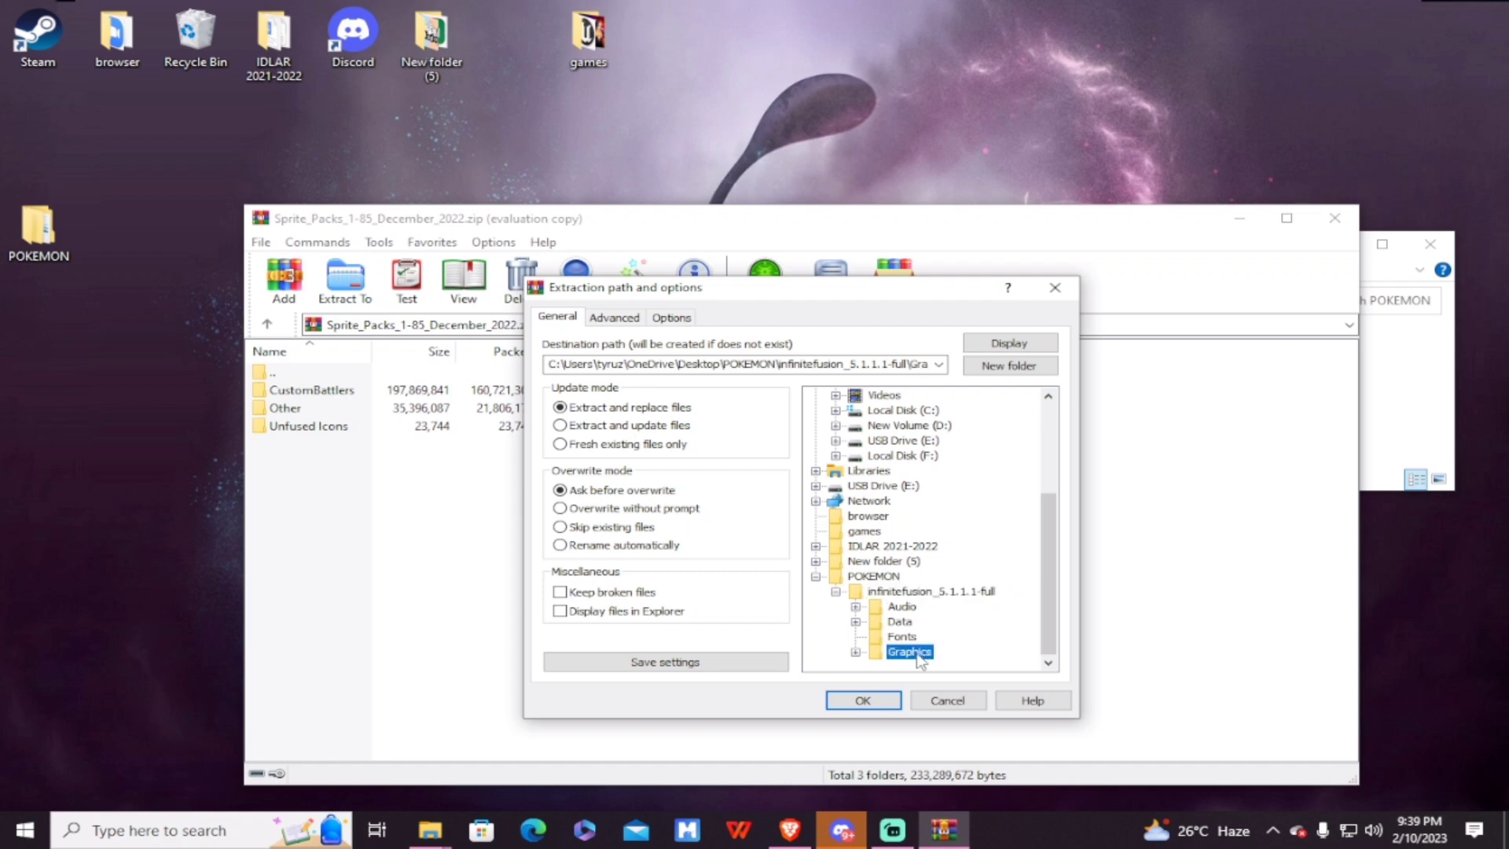
double_click(912, 652)
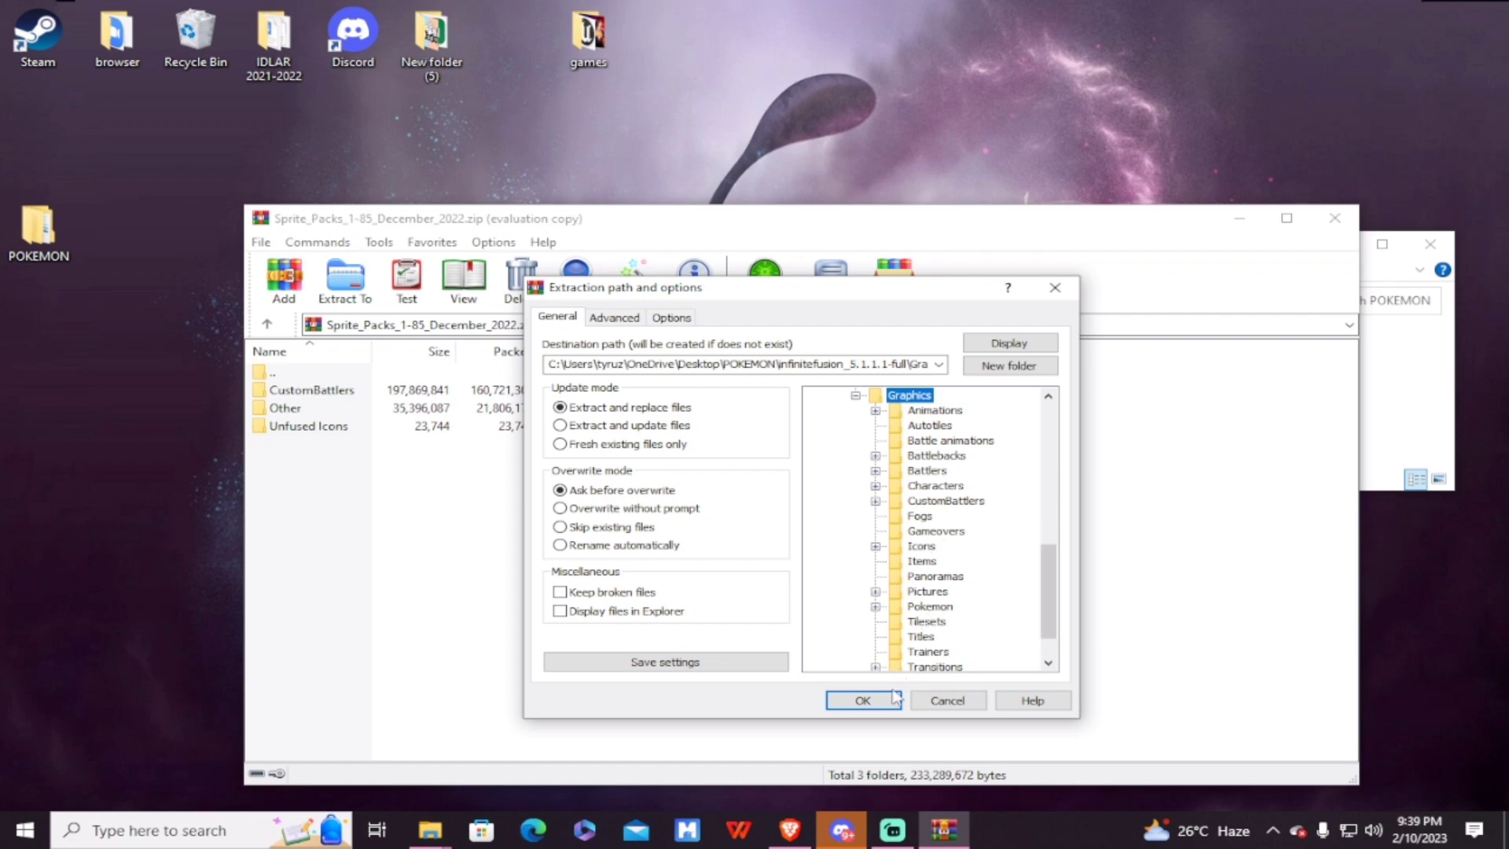
left_click(862, 700)
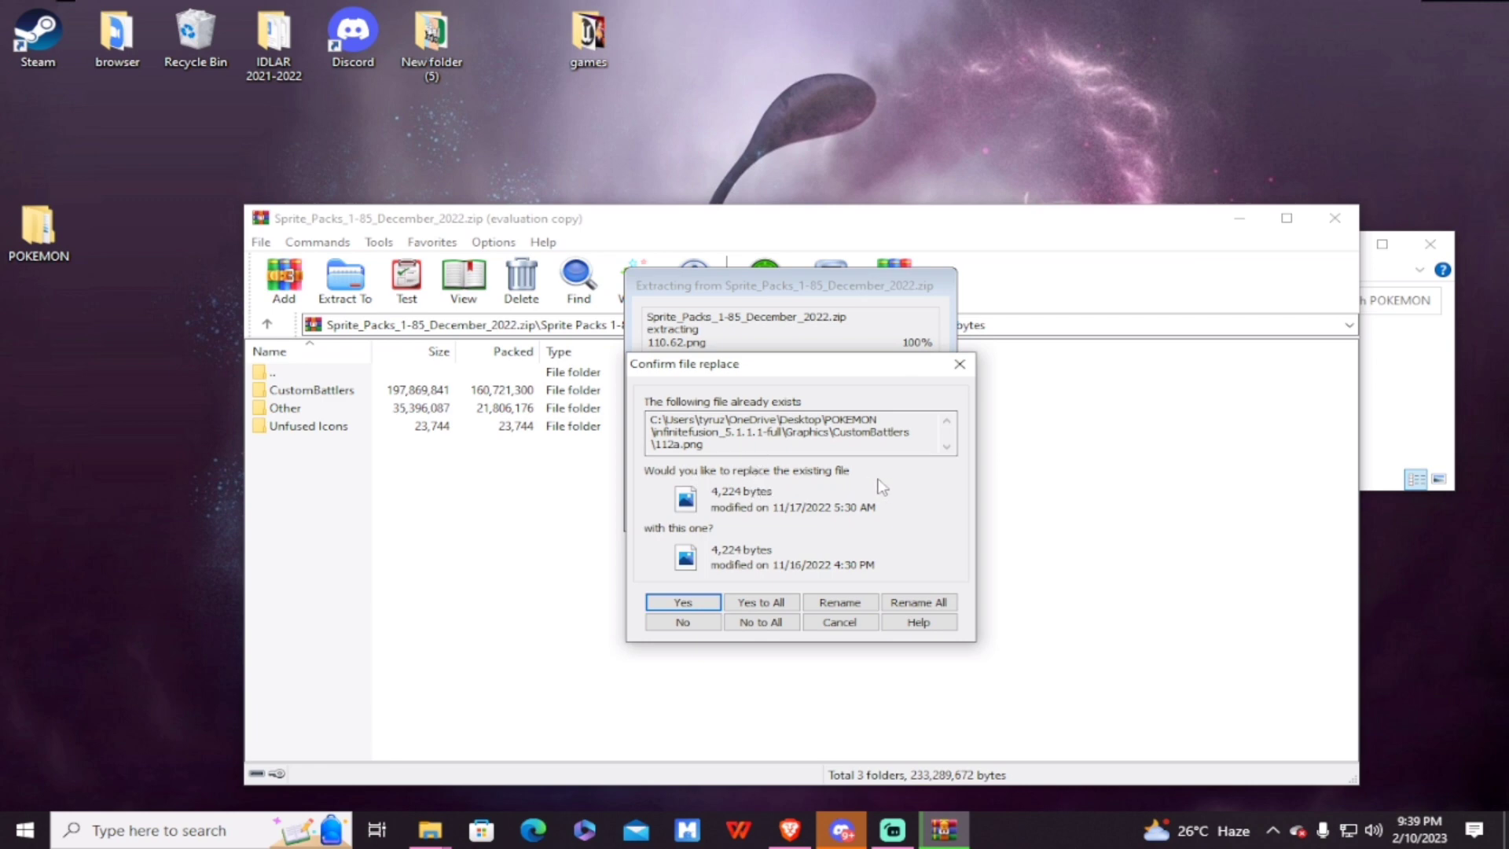
left_click(778, 605)
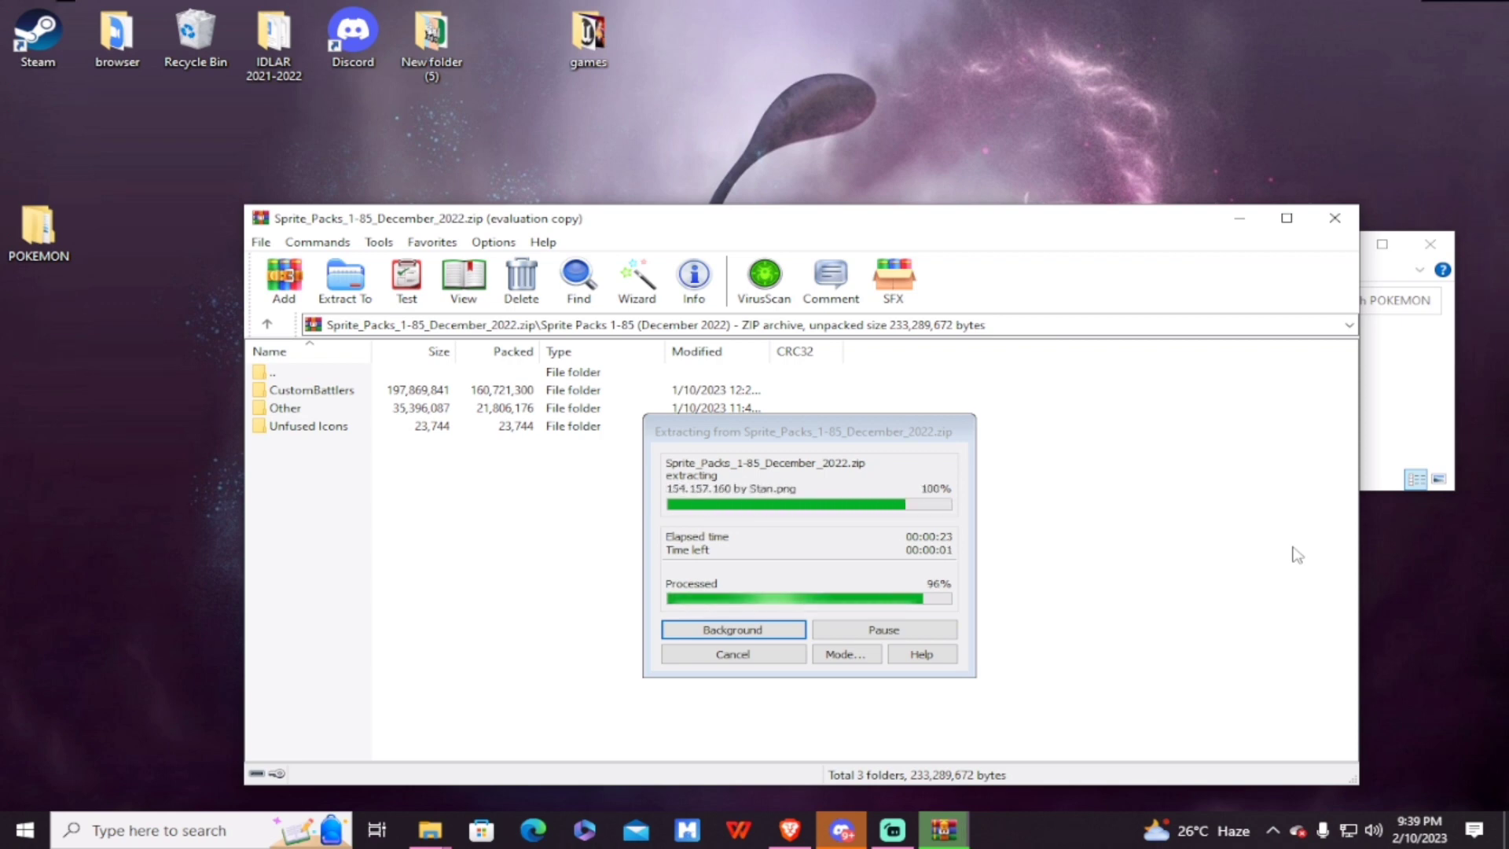
left_click(1334, 217)
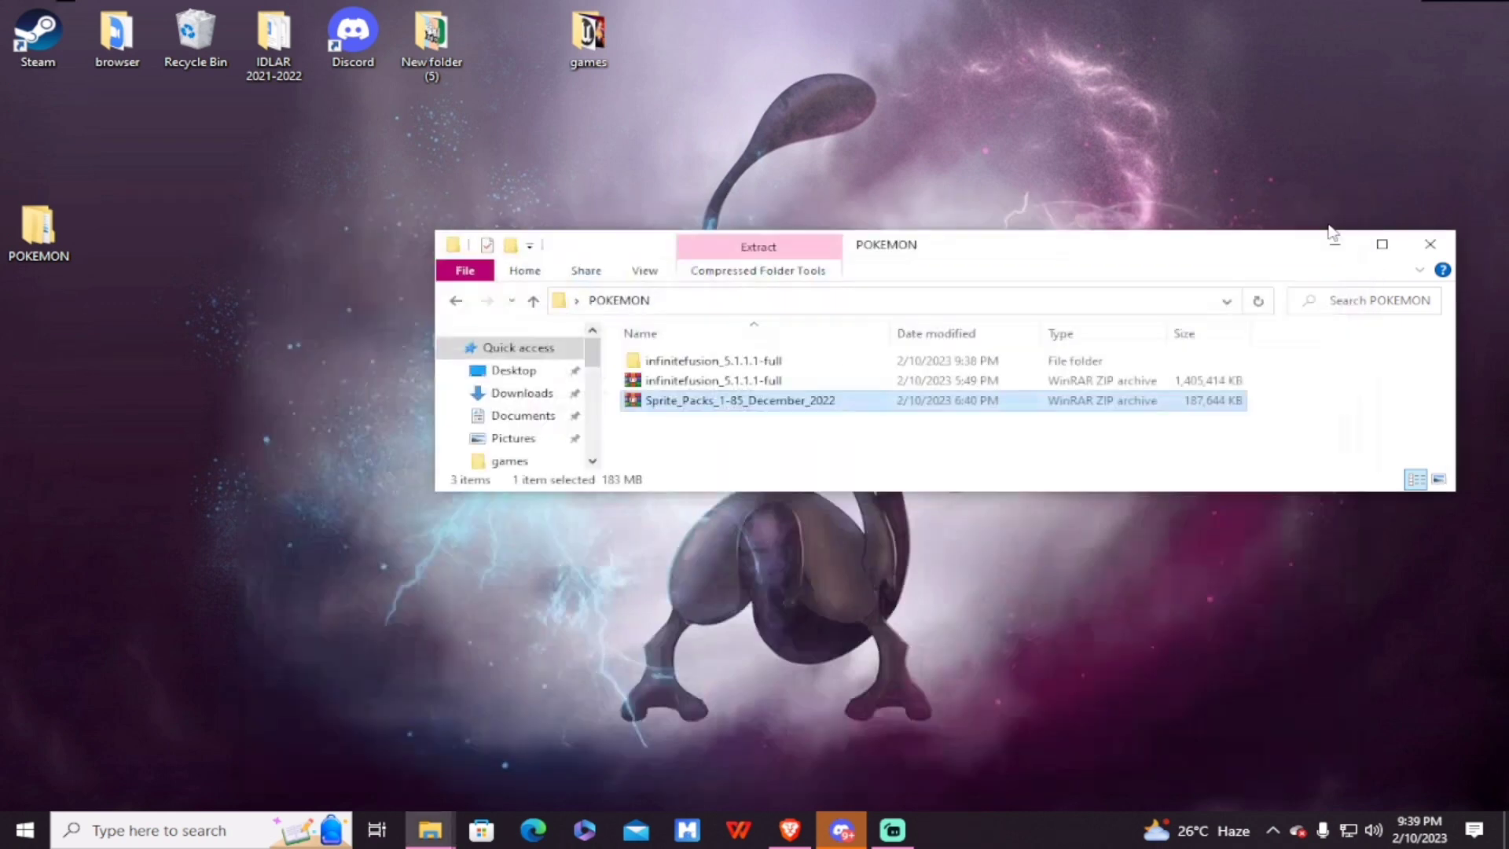
Step: Open the extracted infinitefusion_5.1.1.1-full folder and launch the Pokemon Infinite Fusion application
double_click(672, 361)
scroll(741, 416, "down", 3)
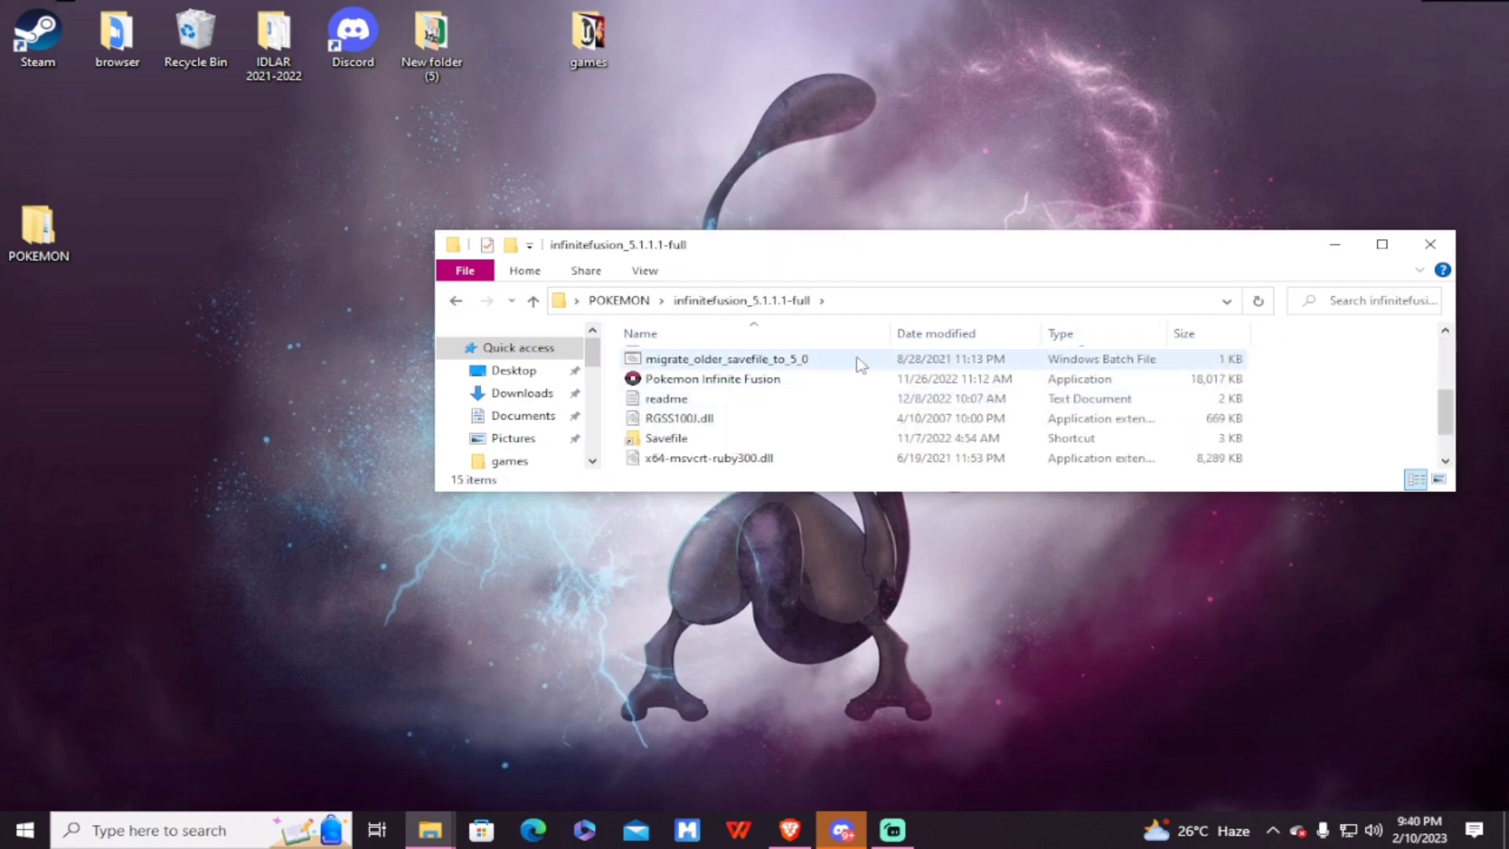
left_click(1003, 382)
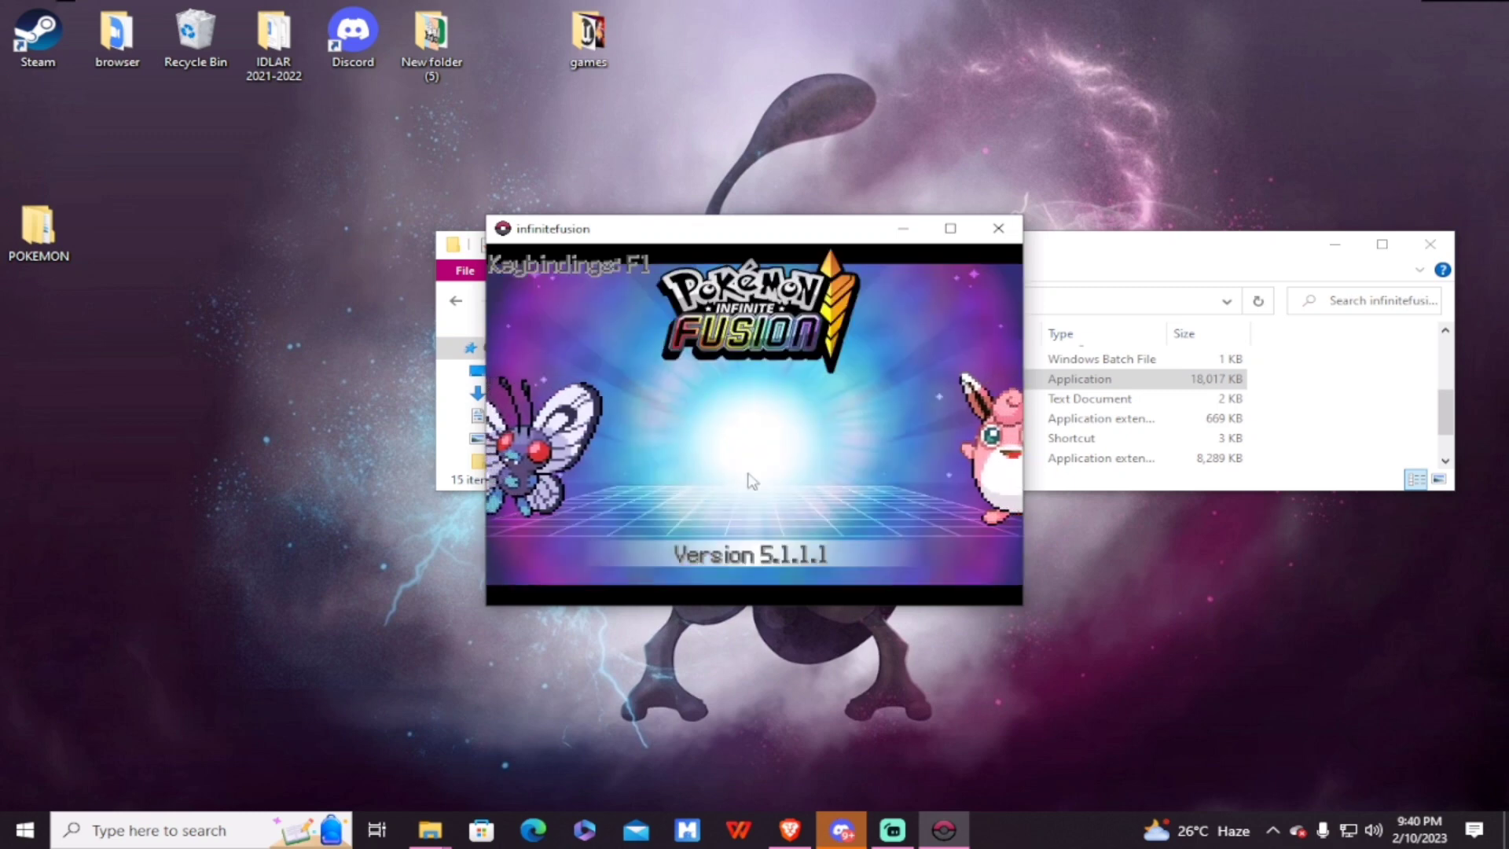
Step: Continue past the title screen, choose to replace all the old sprites with the new ones, and proceed to the game's main menu
key("Return")
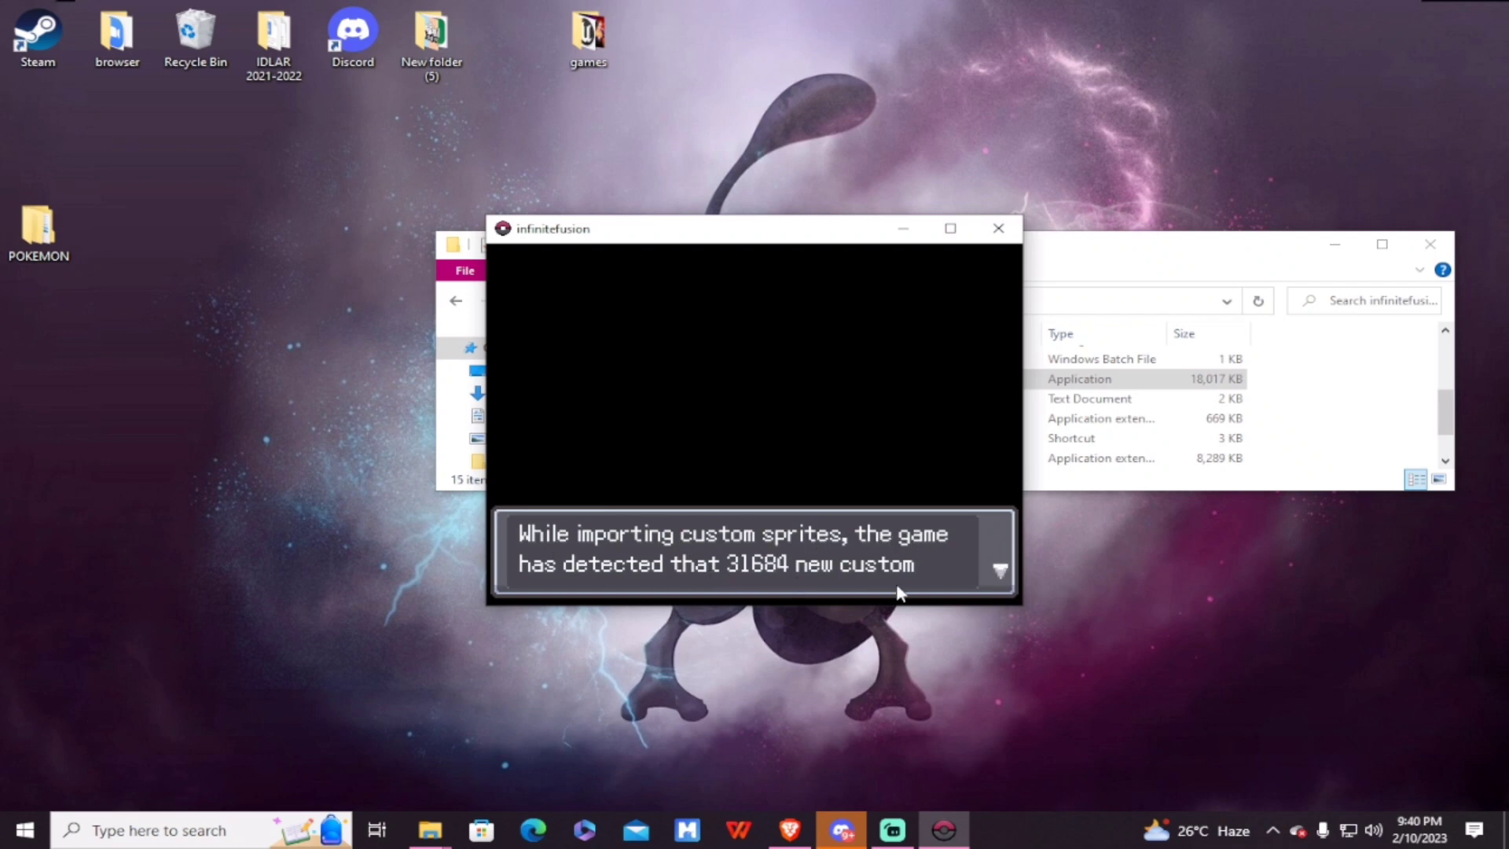
key("Return")
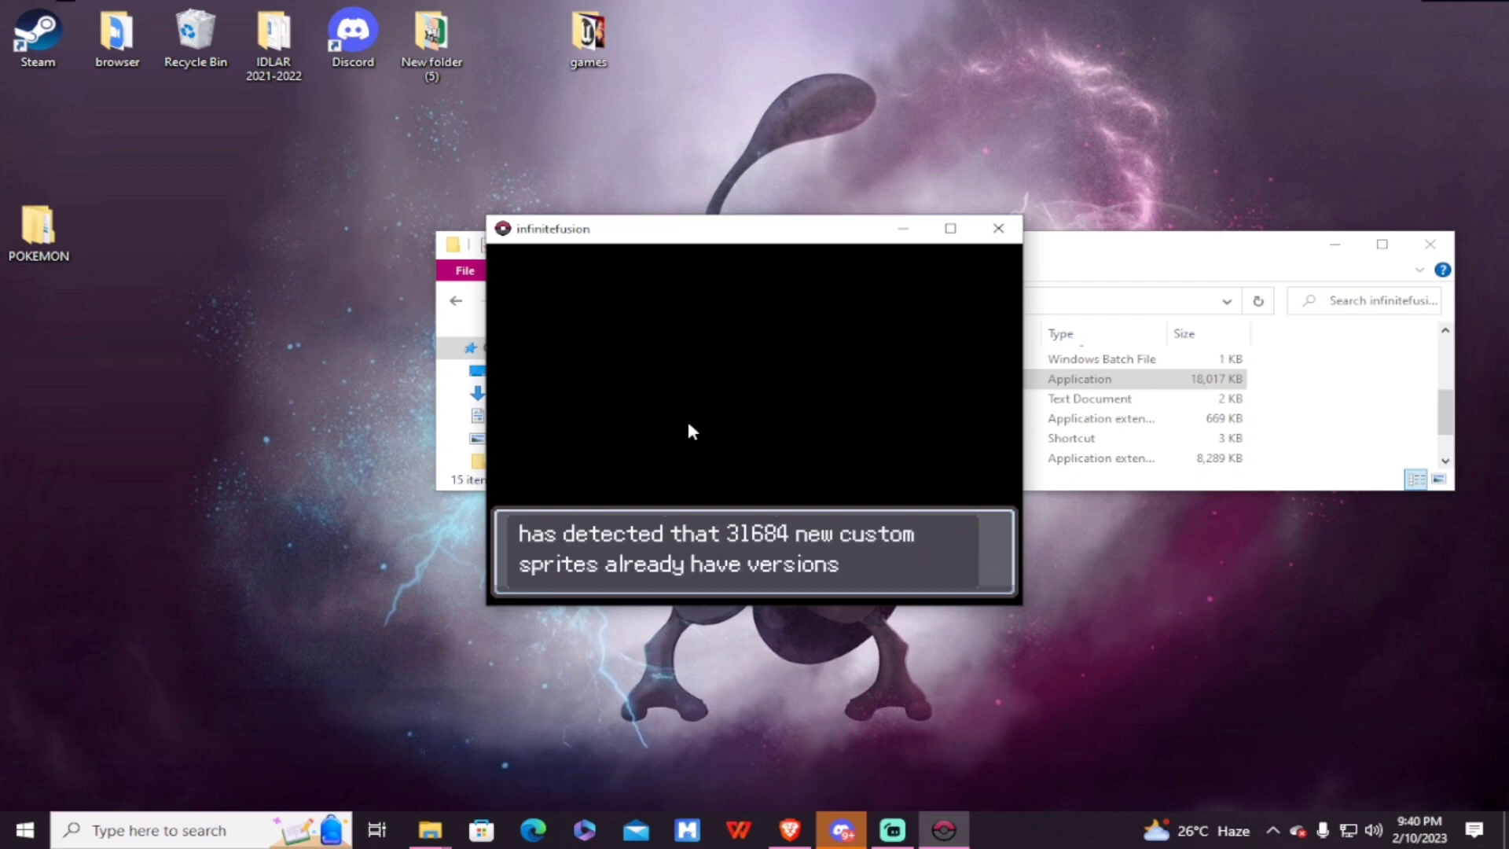
key("Return")
key("Return")
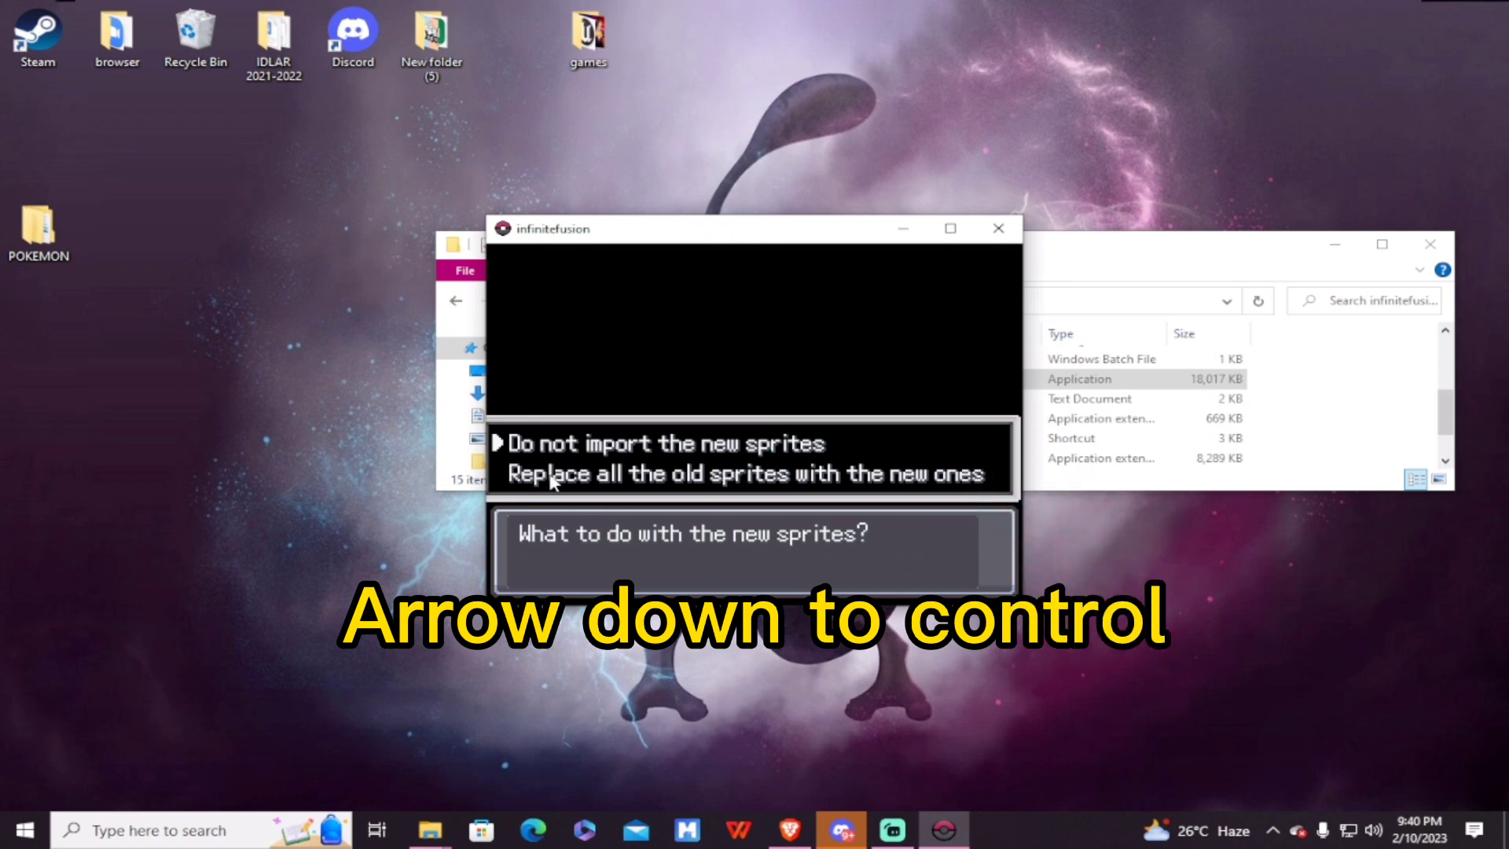
key("Down")
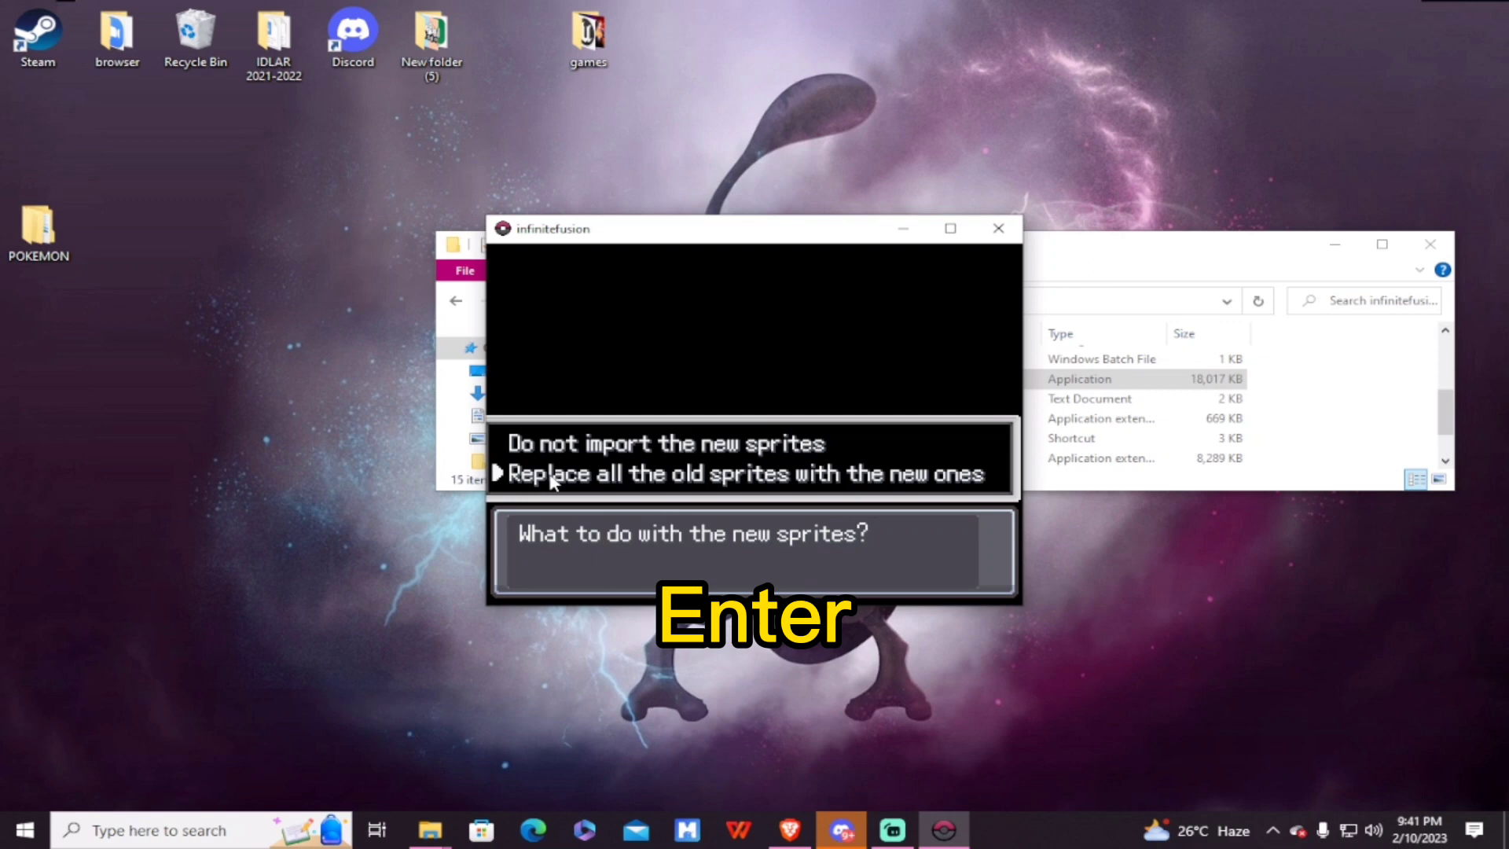
left_click(683, 476)
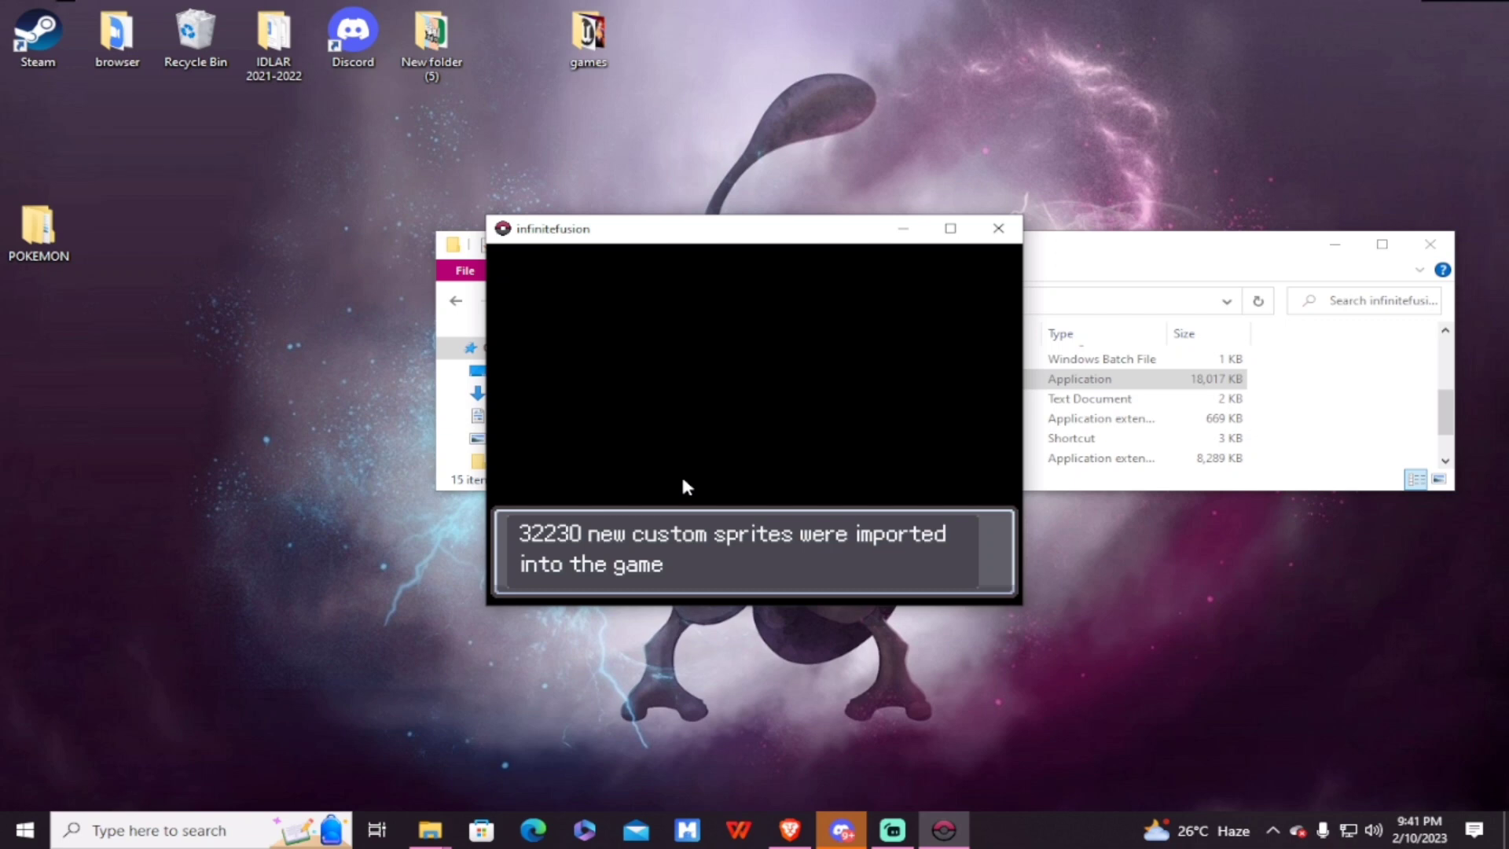
left_click(668, 464)
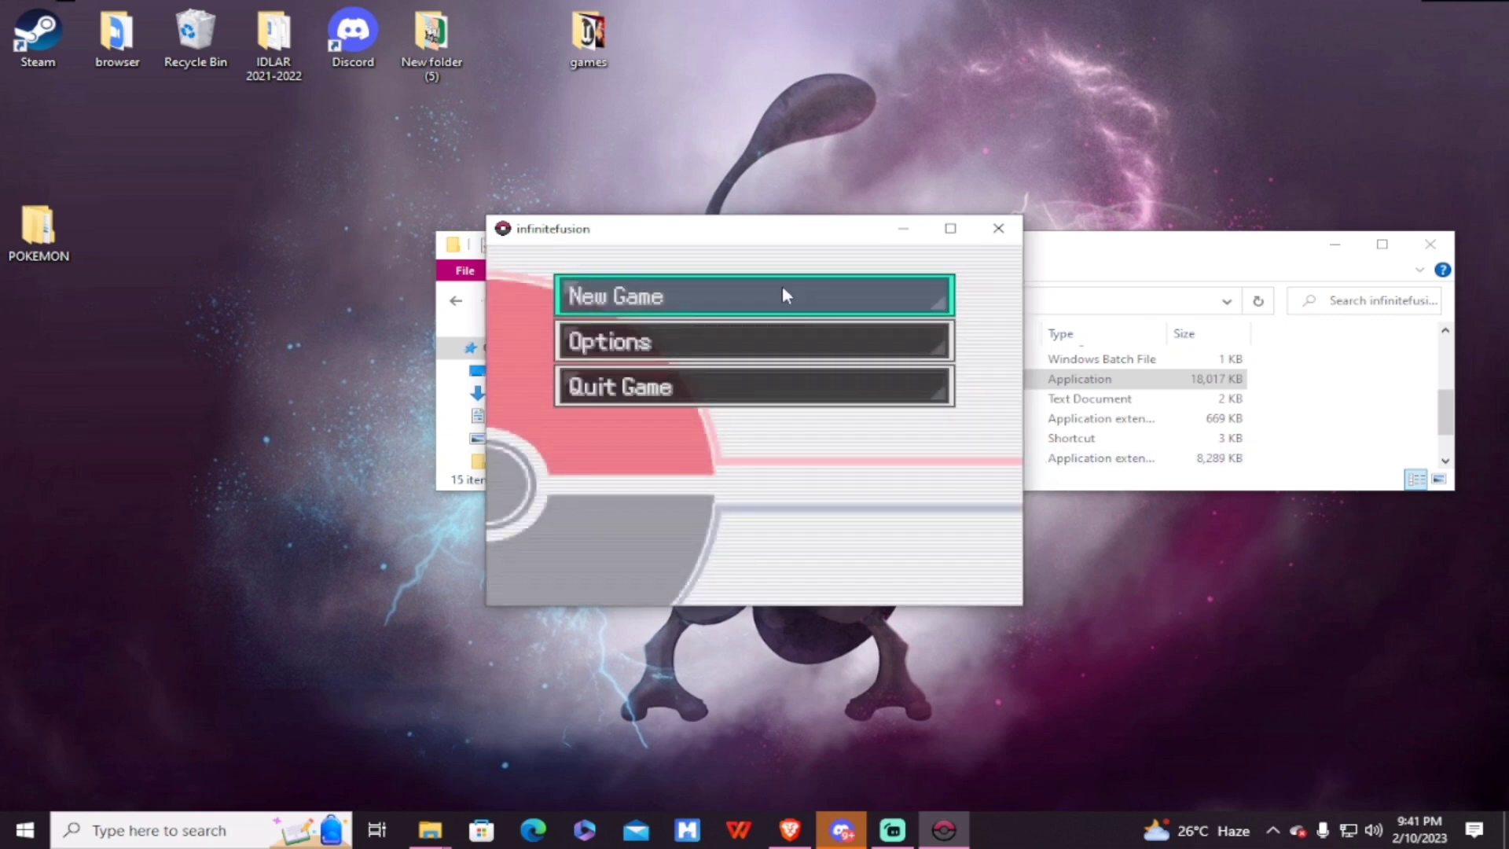